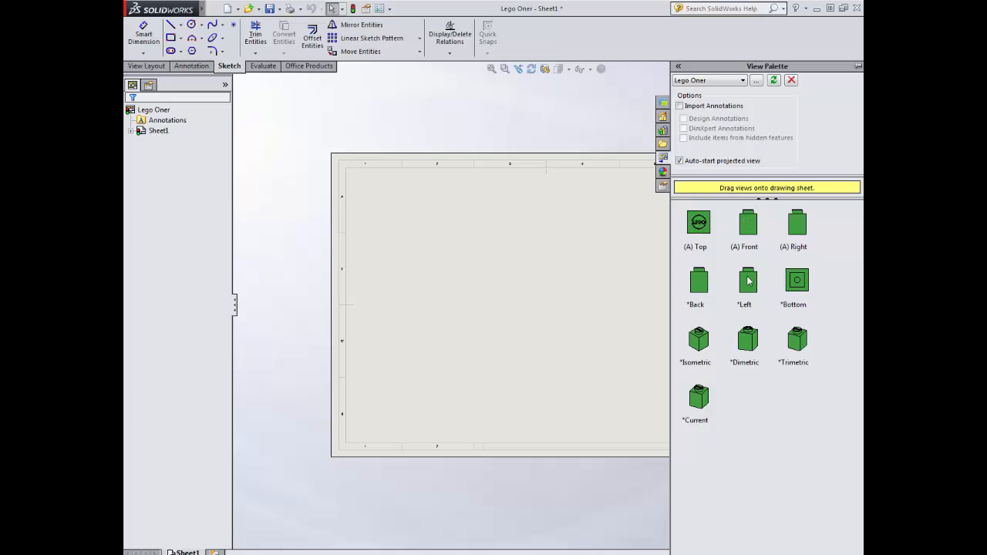
Step: Place the brick's front view on the drawing sheet, with a projected top view above it and a projected side view beside it
{"action": "left_click", "coordinate": [748, 223]}
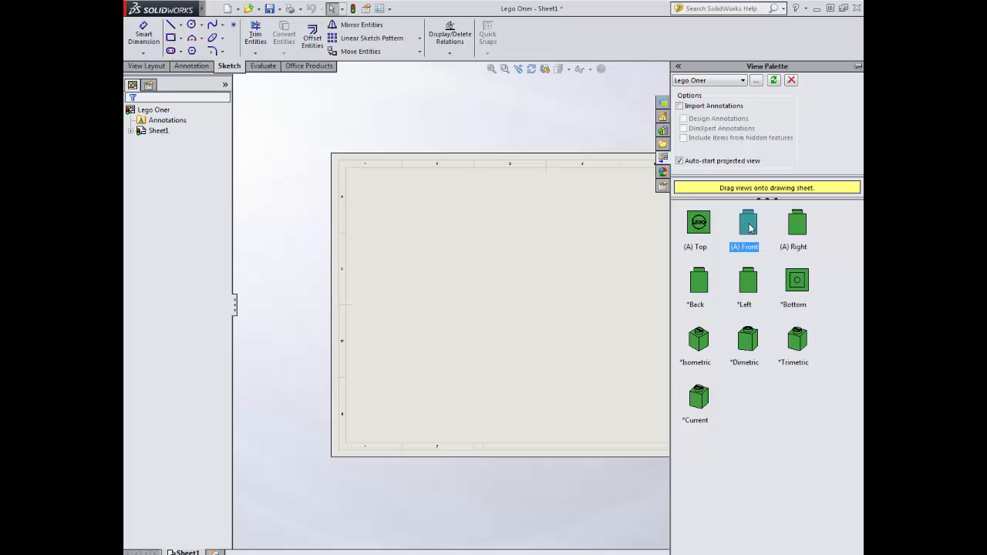
{"action": "left_click_drag", "start_coordinate": [750, 227], "coordinate": [431, 354]}
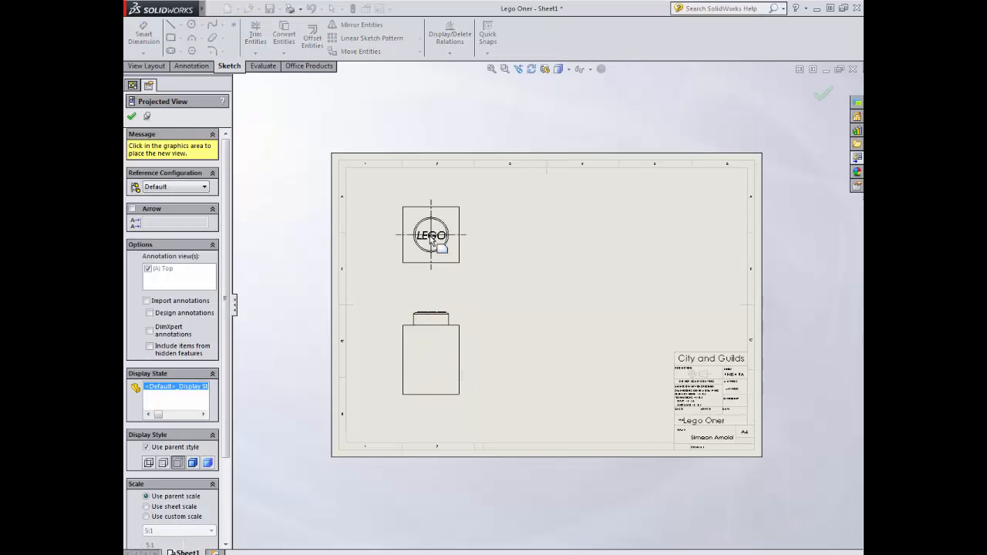
{"action": "left_click", "coordinate": [431, 236]}
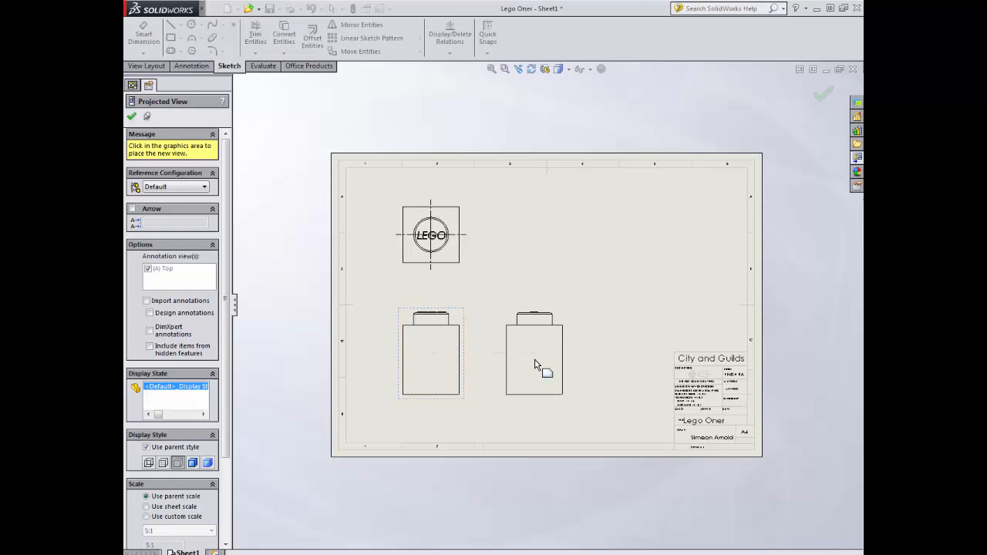
{"action": "left_click", "coordinate": [536, 365]}
{"action": "left_click", "coordinate": [131, 116]}
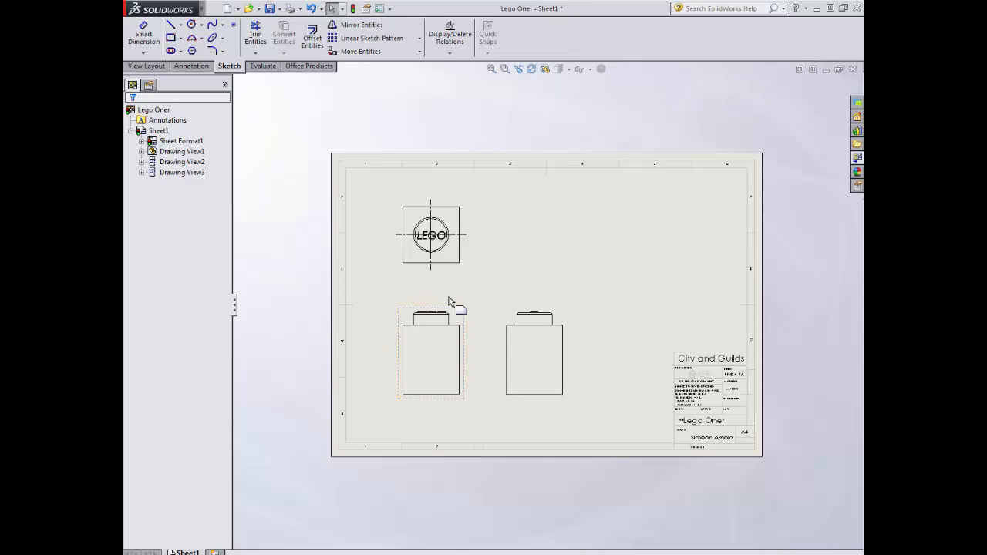
Step: Add an isometric view of the brick in the sheet's upper right area and display it shaded with edges
{"action": "left_click", "coordinate": [856, 159]}
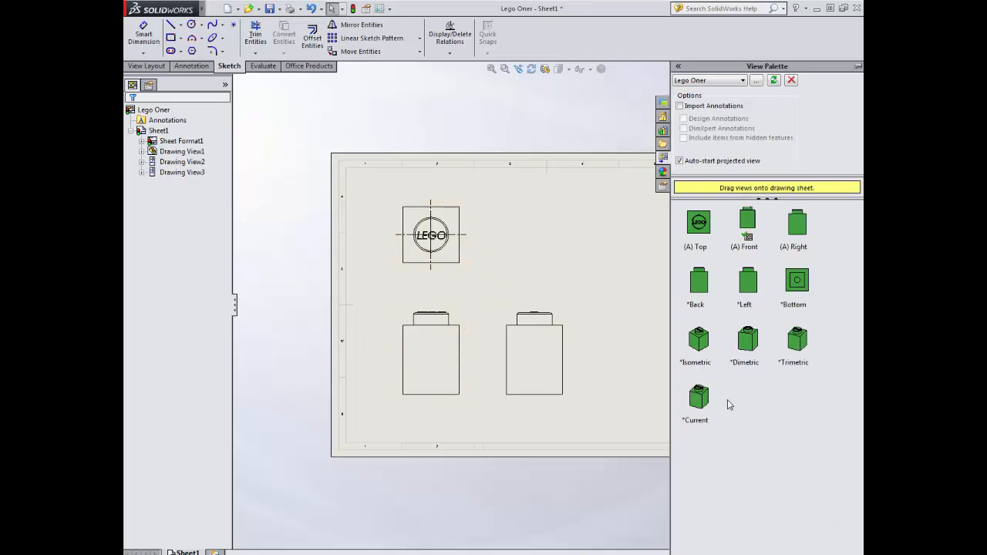
{"action": "mouse_move", "coordinate": [699, 342]}
{"action": "left_mouse_down"}
{"action": "mouse_move", "coordinate": [590, 287]}
{"action": "mouse_move", "coordinate": [681, 248]}
{"action": "mouse_move", "coordinate": [665, 248]}
{"action": "left_mouse_up"}
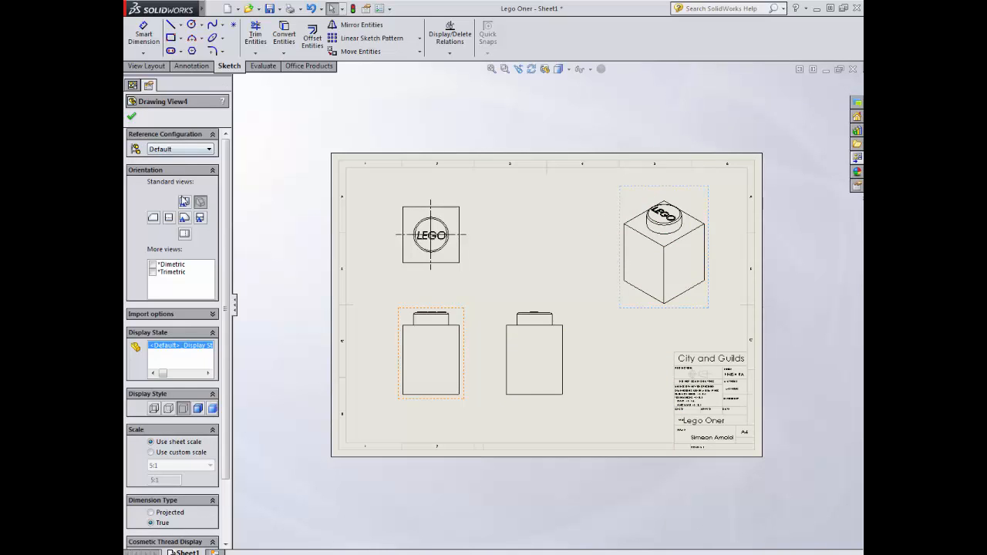
{"action": "left_click", "coordinate": [197, 409]}
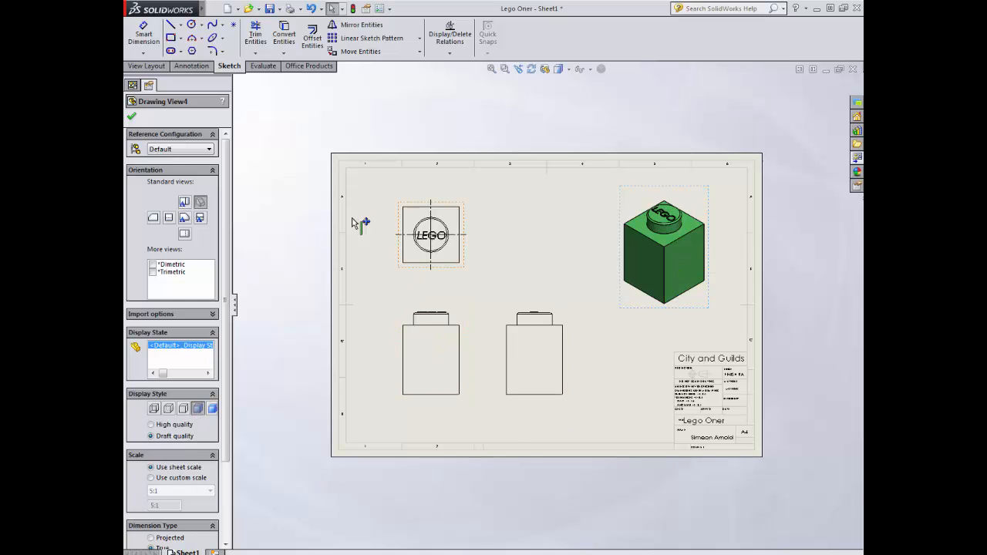
{"action": "left_click", "coordinate": [131, 117]}
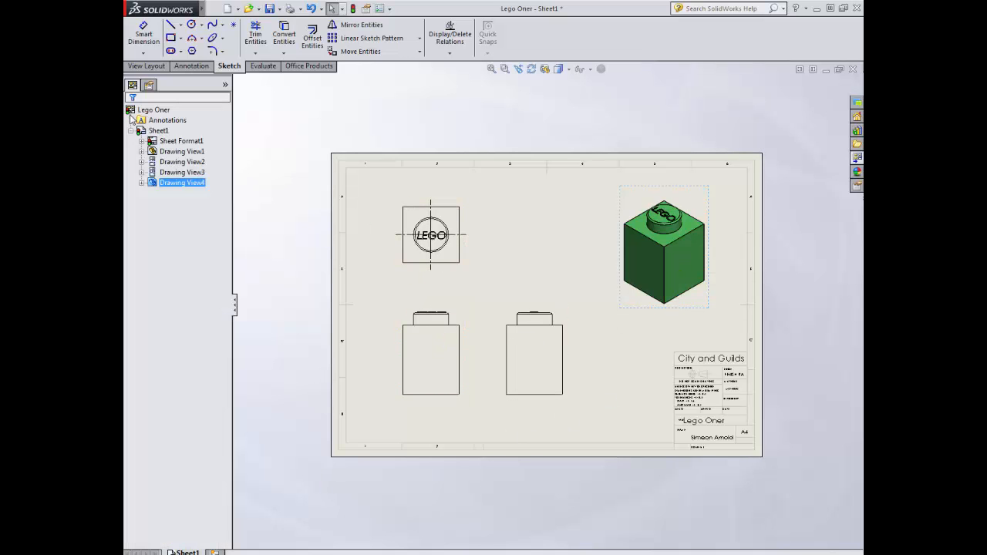
Step: Remove the centre mark from the top view and set the front view's display style to hidden lines visible
{"action": "left_click", "coordinate": [430, 264]}
{"action": "key", "text": "Escape"}
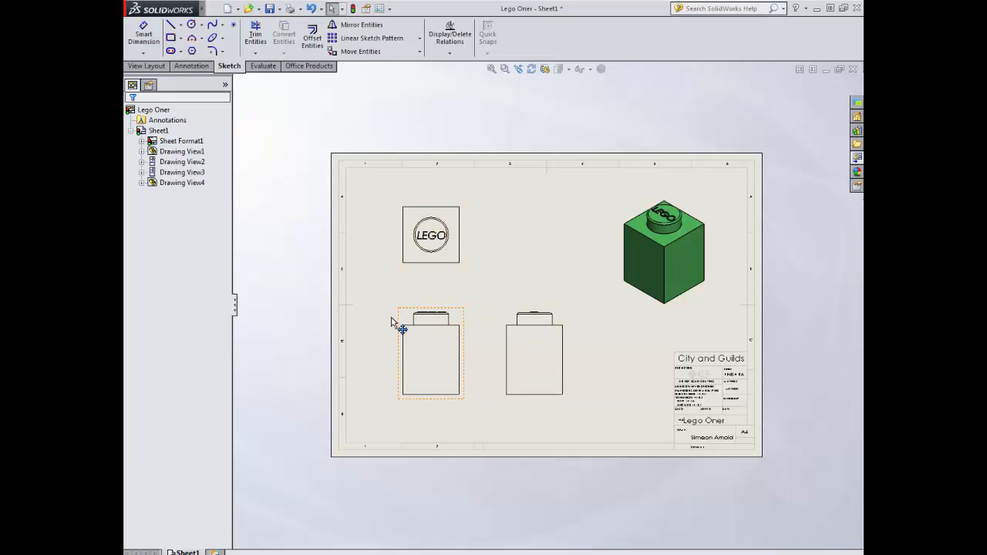
{"action": "left_click", "coordinate": [434, 355]}
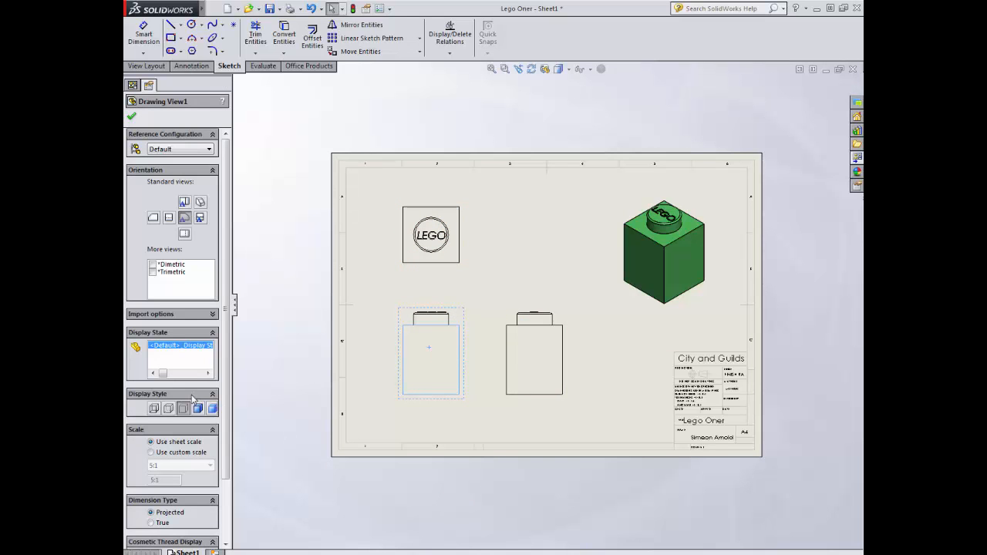
{"action": "left_click", "coordinate": [168, 408]}
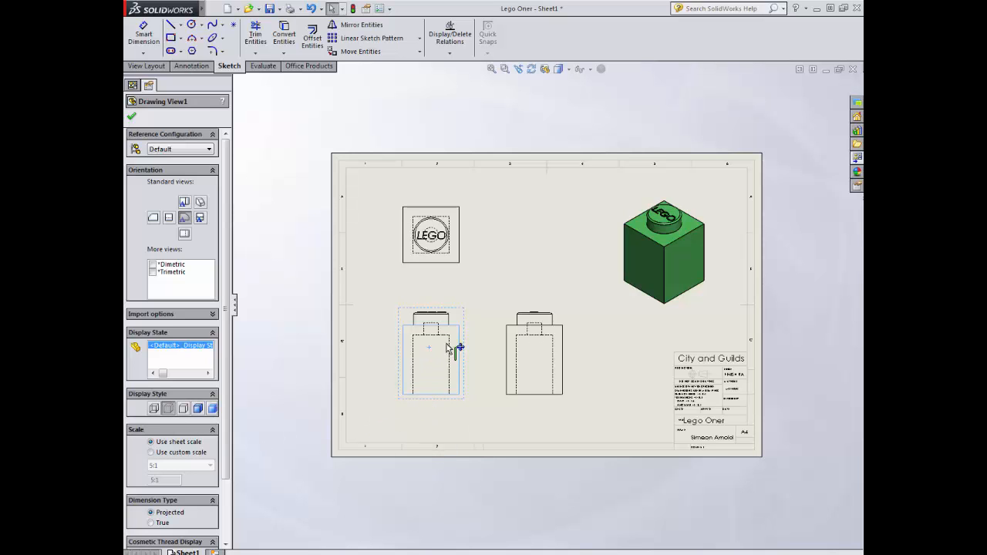
{"action": "left_click", "coordinate": [290, 282]}
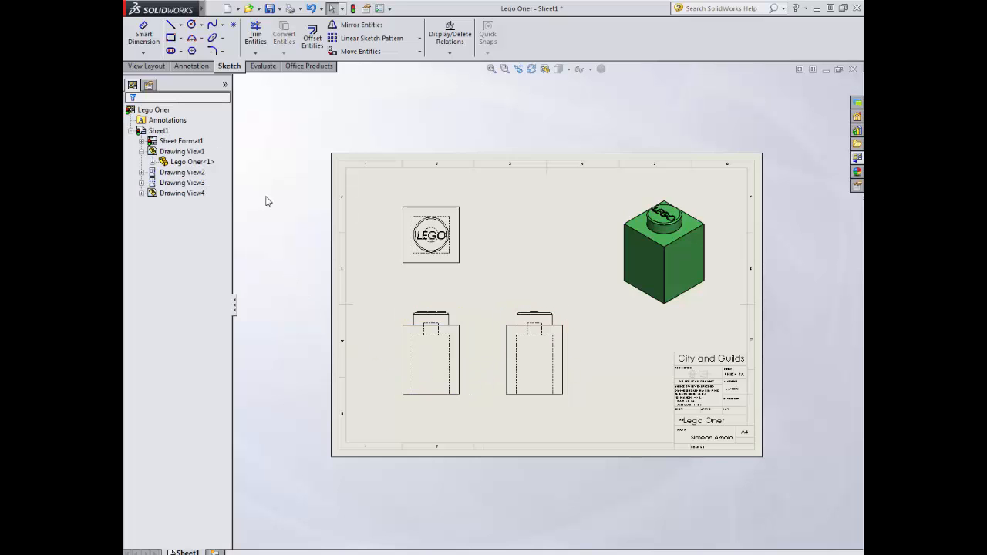
Step: Dimension the height and width of the brick body in the front view with Smart Dimension
{"action": "left_click", "coordinate": [143, 35]}
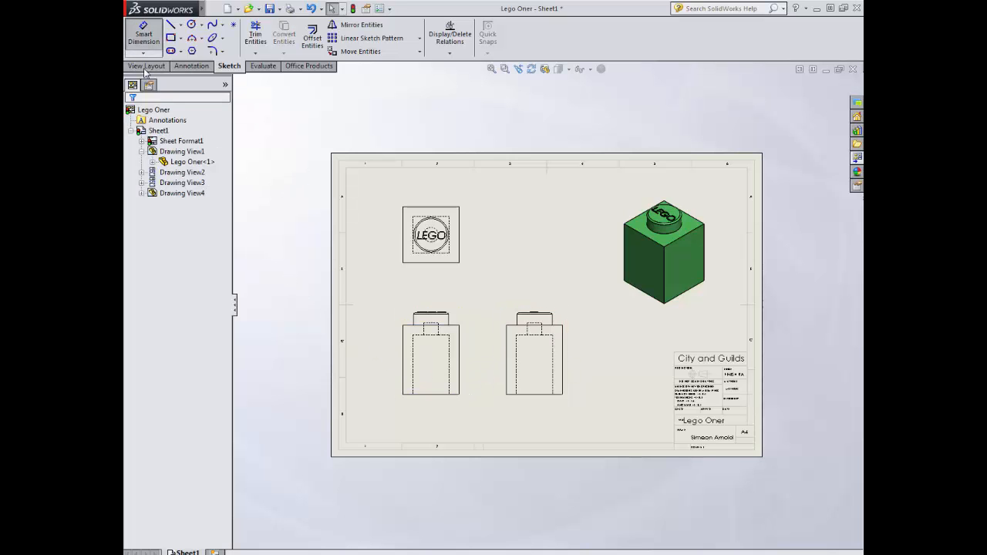
{"action": "left_click", "coordinate": [404, 351]}
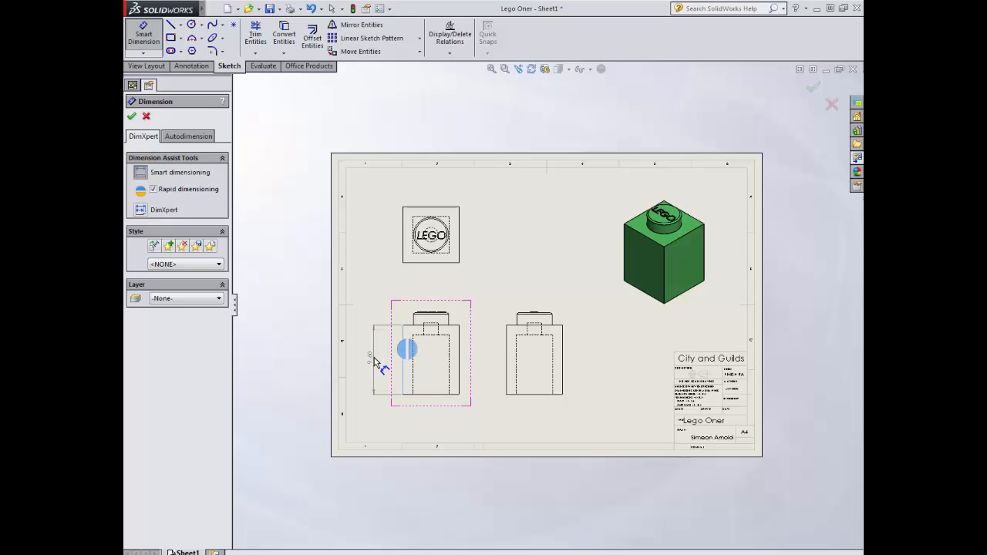
{"action": "left_click", "coordinate": [375, 363]}
{"action": "scroll", "coordinate": [440, 384], "scroll_direction": "down", "scroll_amount": 5}
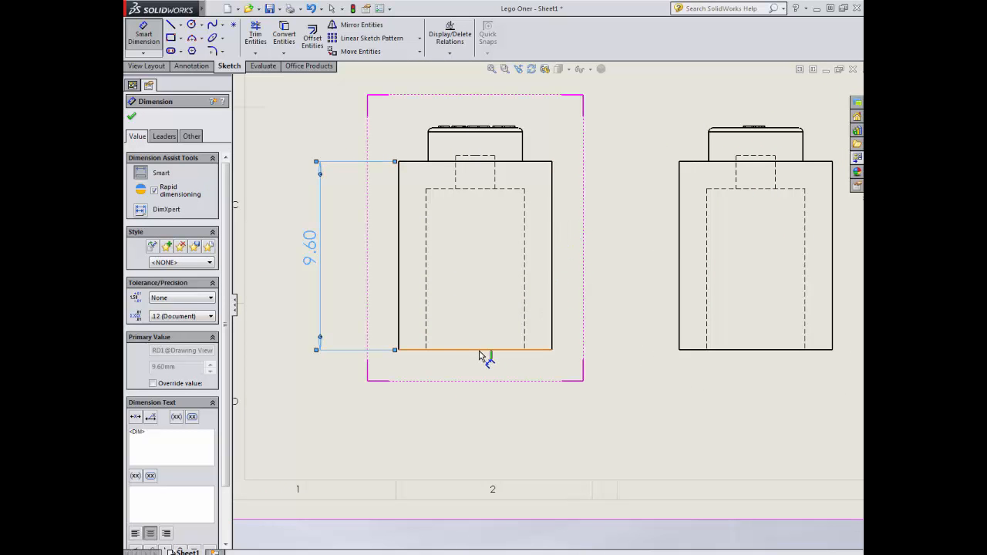
{"action": "left_click", "coordinate": [479, 349]}
{"action": "left_click", "coordinate": [473, 425]}
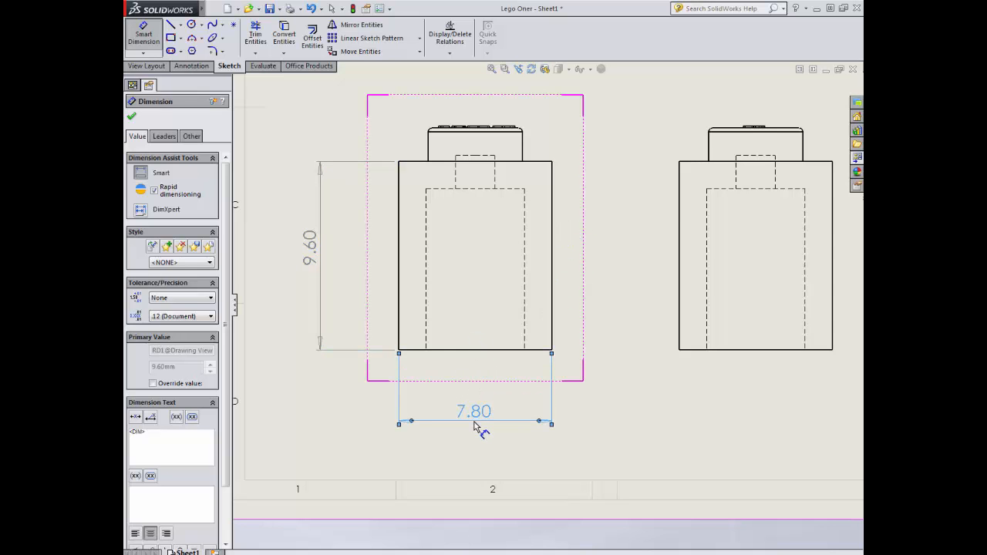
Step: Dimension the radius of the rounded upper right edge of the stud in the front view
{"action": "key", "text": "z"}
{"action": "scroll", "coordinate": [556, 157], "scroll_direction": "down", "scroll_amount": 6}
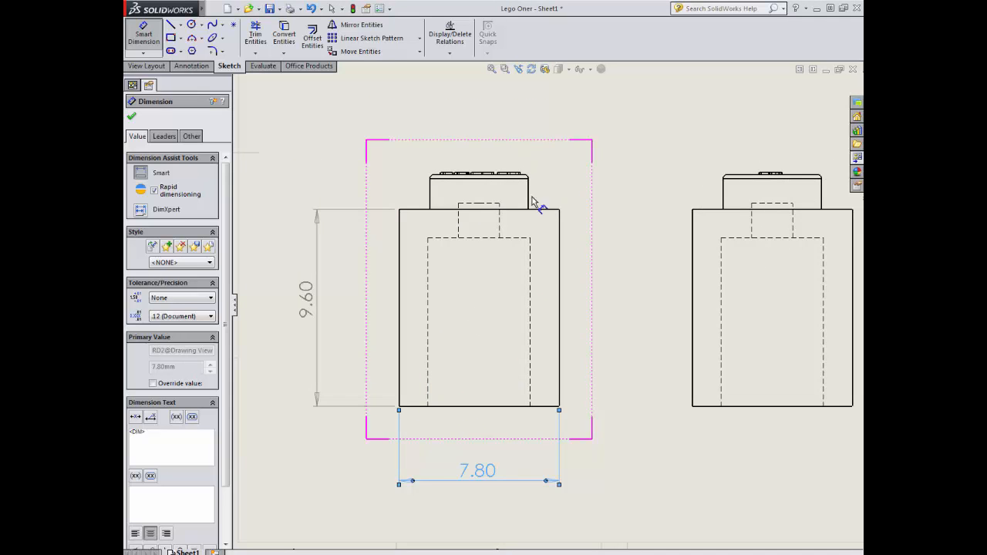
{"action": "left_click", "coordinate": [524, 213]}
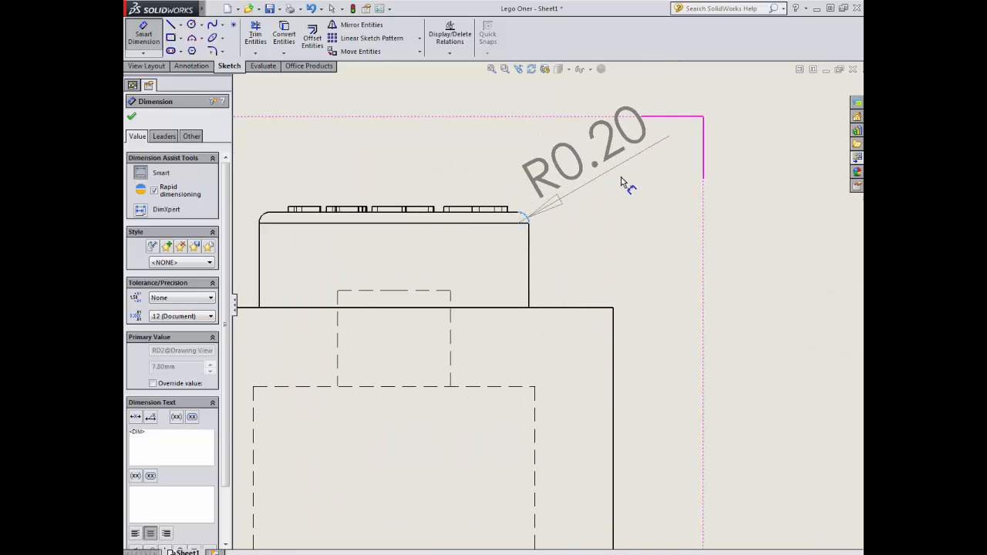
{"action": "left_click", "coordinate": [677, 182]}
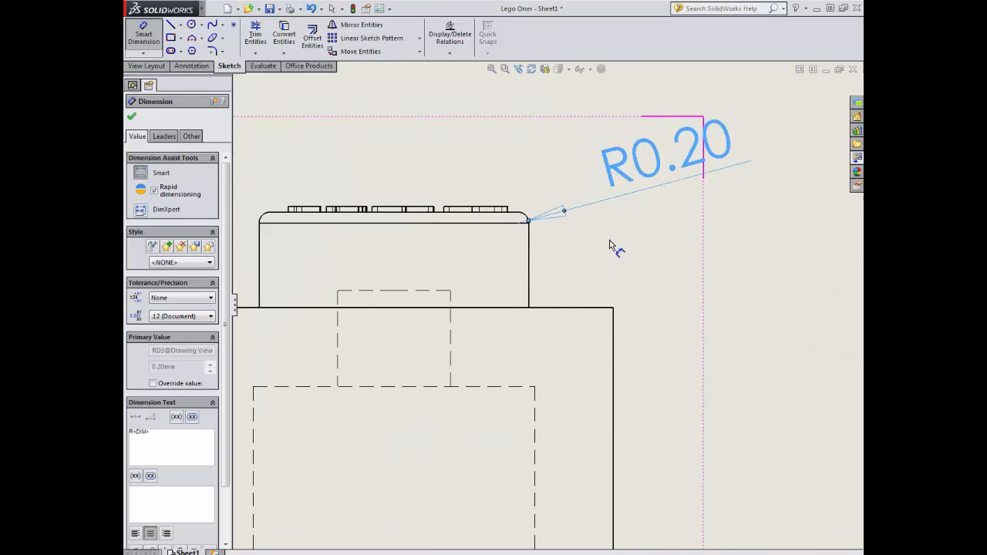
Step: Dimension the left side of the brick's square outline in the top view
{"action": "key", "text": "f"}
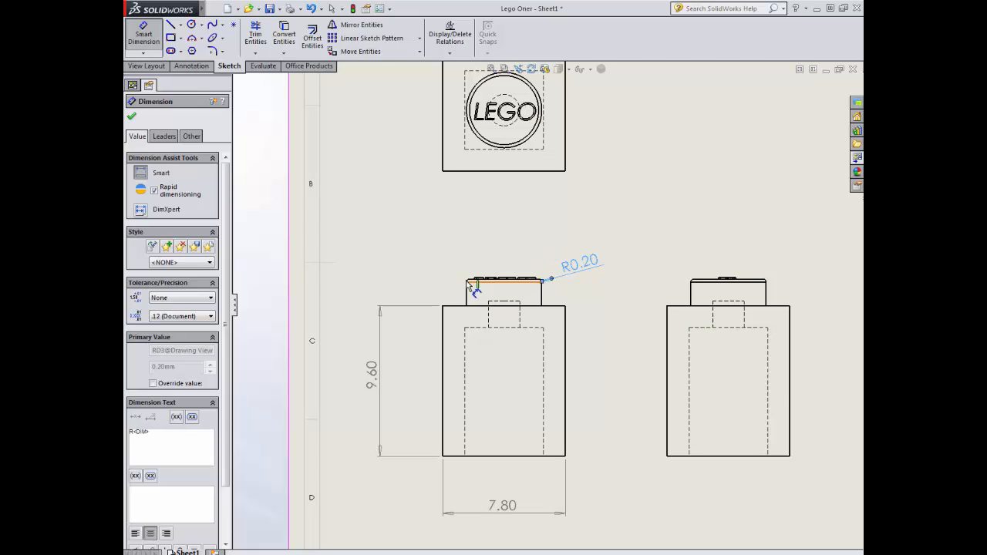
{"action": "scroll", "coordinate": [563, 266], "scroll_direction": "up", "scroll_amount": 2}
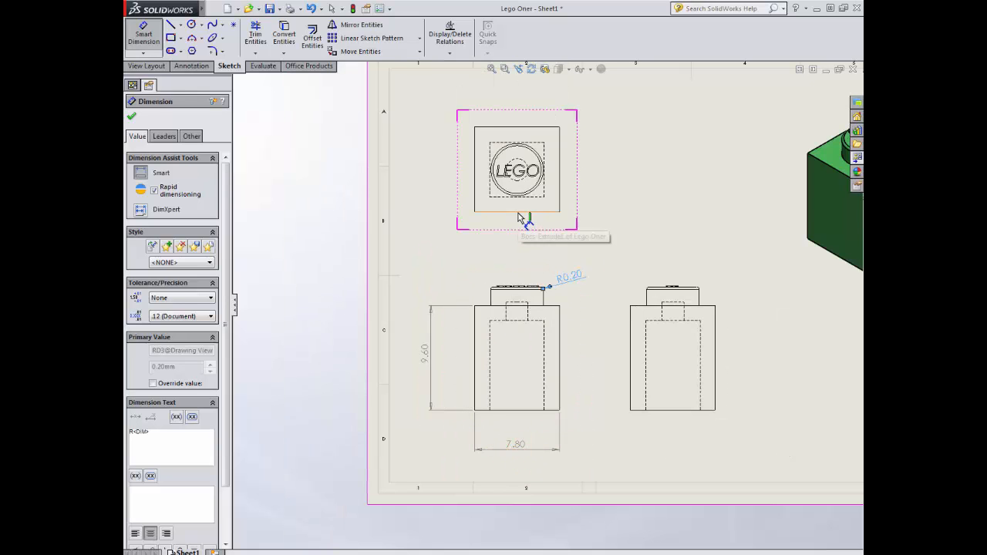
{"action": "left_click", "coordinate": [476, 169]}
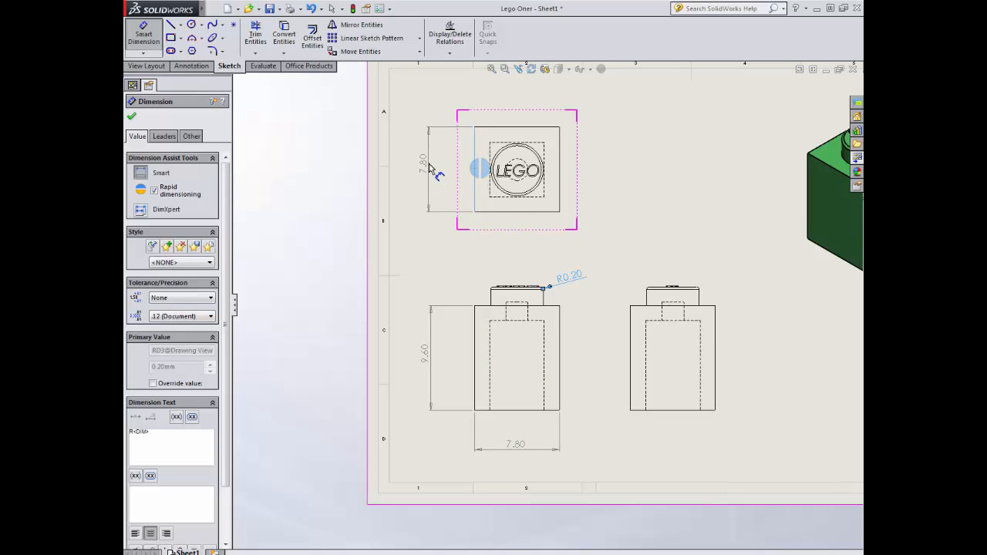
{"action": "left_click", "coordinate": [425, 166]}
Step: Dimension the diameters of the stud's outer and inner circles in the top view, placing them beside the view
{"action": "scroll", "coordinate": [547, 161], "scroll_direction": "down", "scroll_amount": 3}
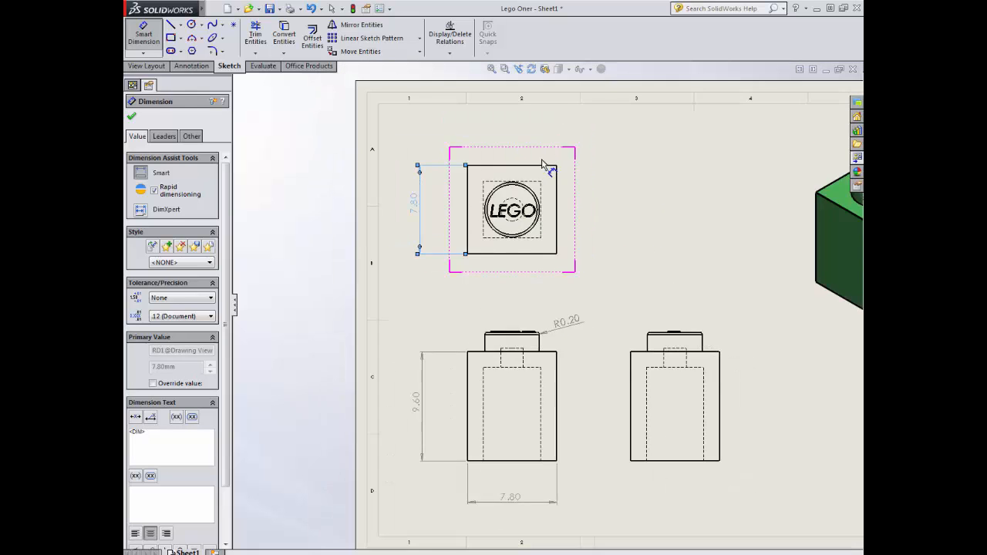
{"action": "left_click", "coordinate": [539, 218]}
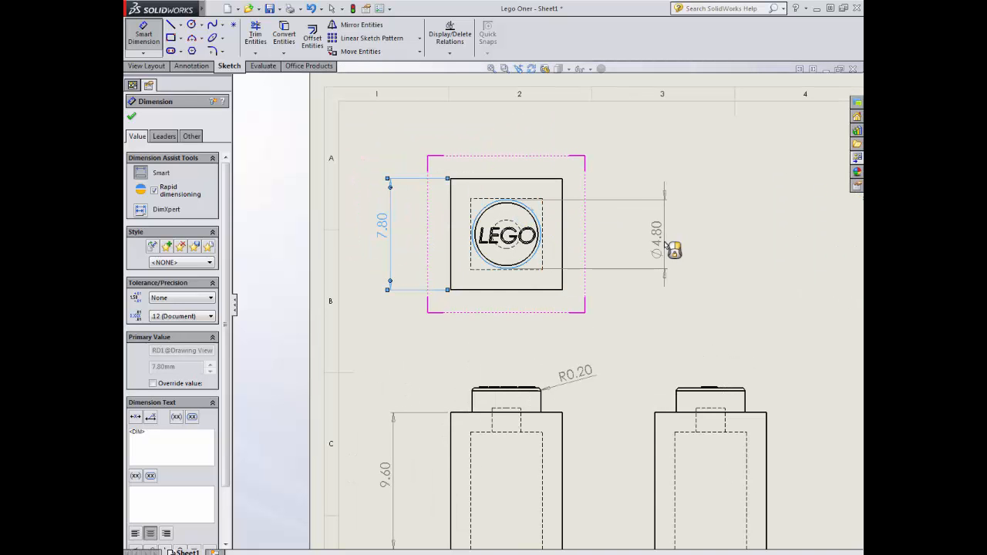
{"action": "left_click", "coordinate": [707, 243]}
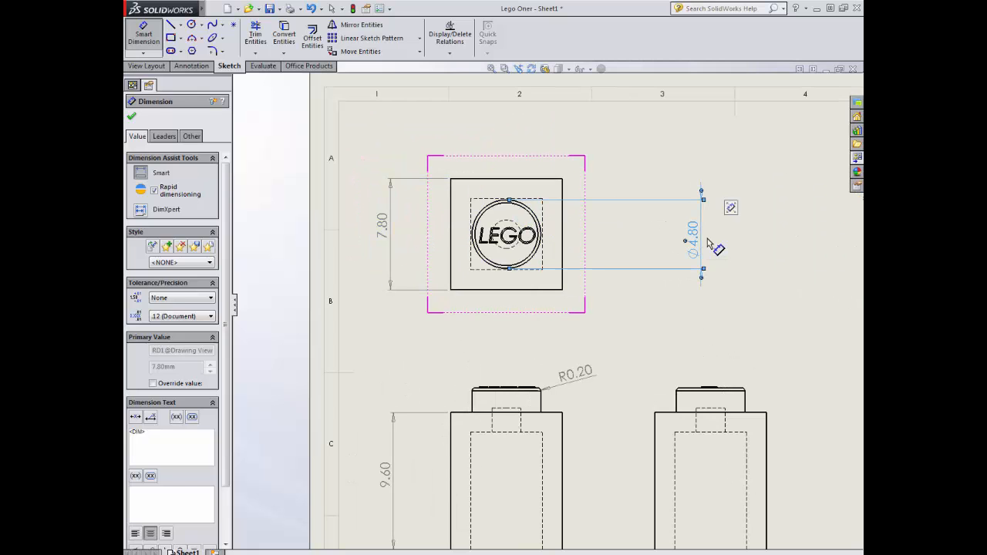
{"action": "left_click", "coordinate": [531, 259]}
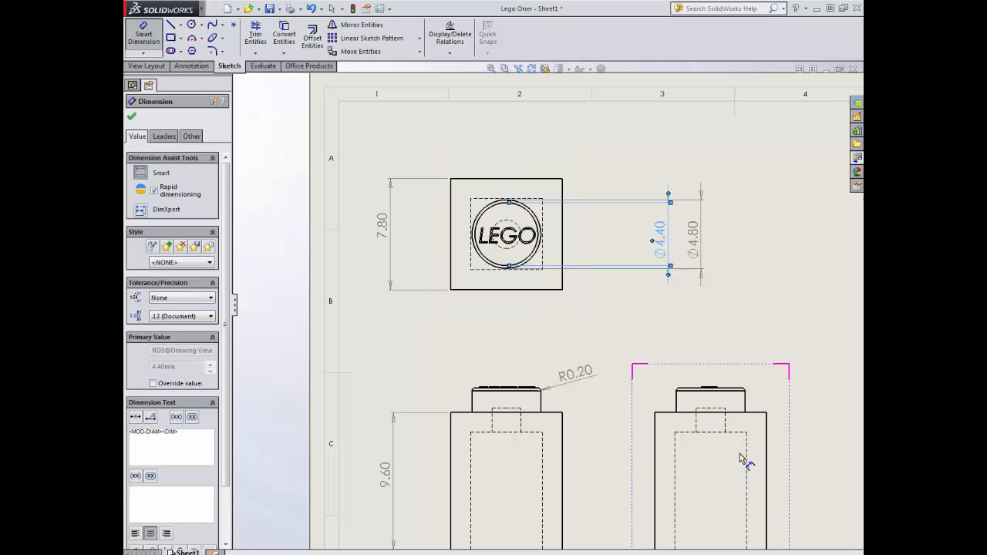
Step: Dimension the right wall thickness in the side view, between the hidden inner line and the outer edge, below the view
{"action": "scroll", "coordinate": [738, 452], "scroll_direction": "up", "scroll_amount": 5}
{"action": "scroll", "coordinate": [718, 437], "scroll_direction": "down", "scroll_amount": 1}
{"action": "scroll", "coordinate": [634, 463], "scroll_direction": "down", "scroll_amount": 1}
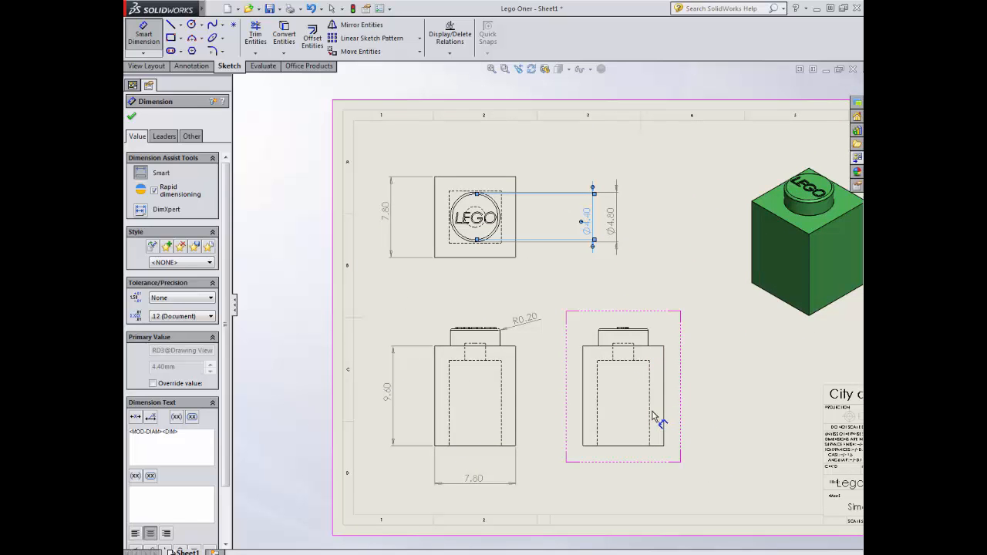
{"action": "left_click", "coordinate": [652, 414]}
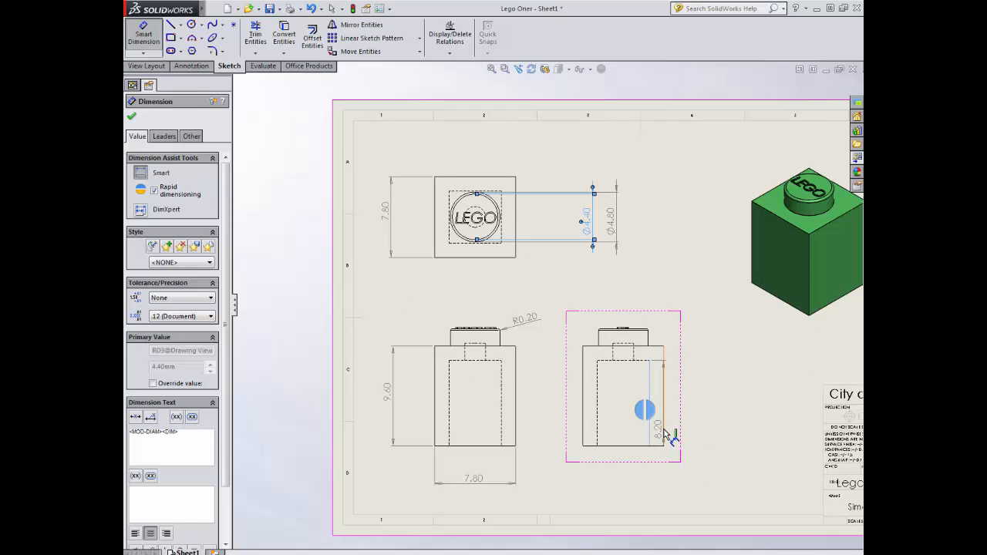
{"action": "left_click", "coordinate": [665, 430]}
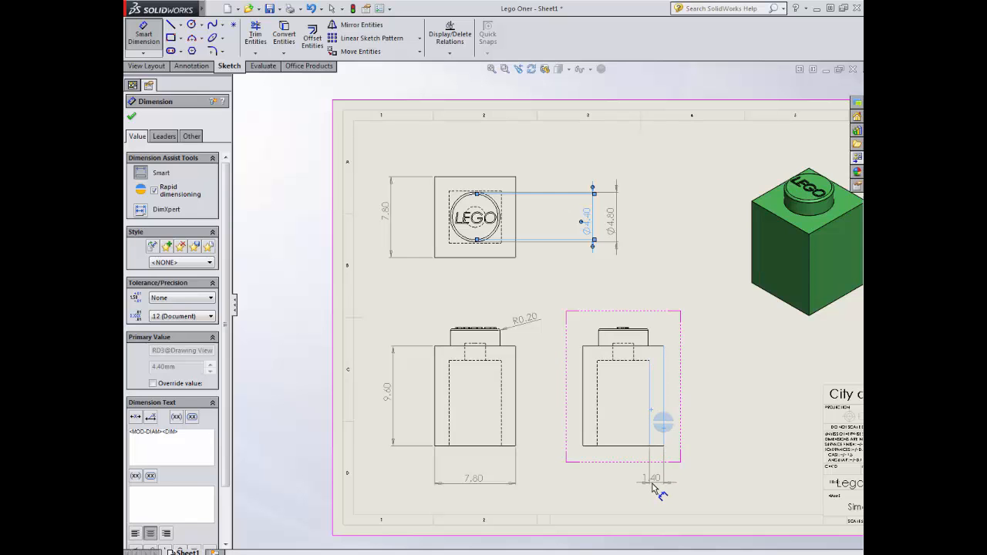
{"action": "left_click", "coordinate": [651, 486]}
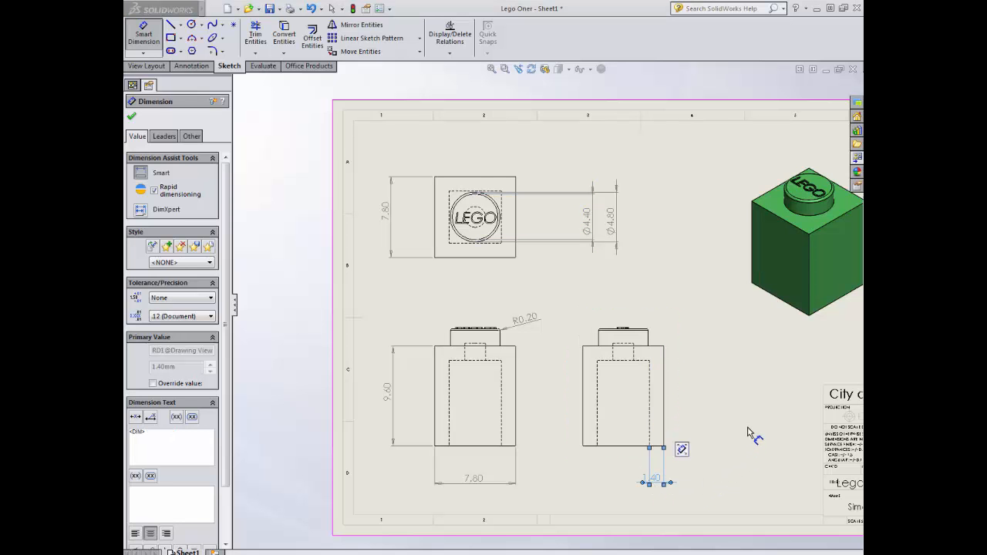
Step: Dimension the height of the raised lettering above the stud's top face in the side view
{"action": "scroll", "coordinate": [625, 332], "scroll_direction": "up", "scroll_amount": 8}
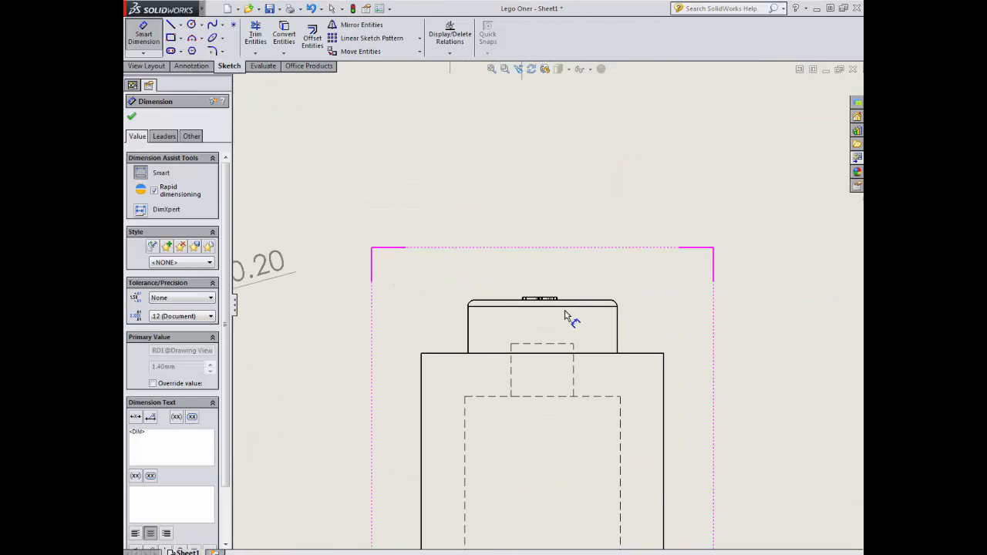
{"action": "left_click", "coordinate": [552, 305]}
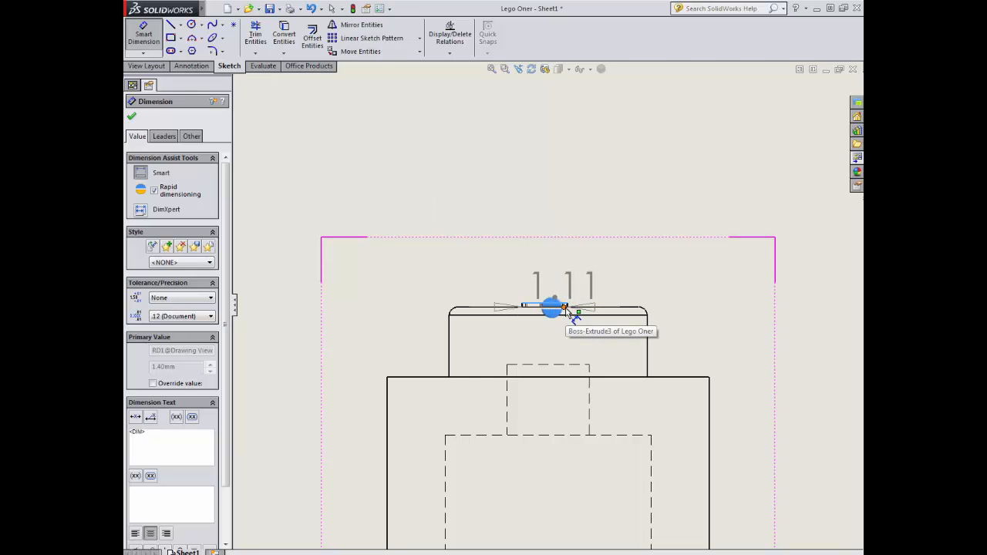
{"action": "left_click", "coordinate": [605, 308]}
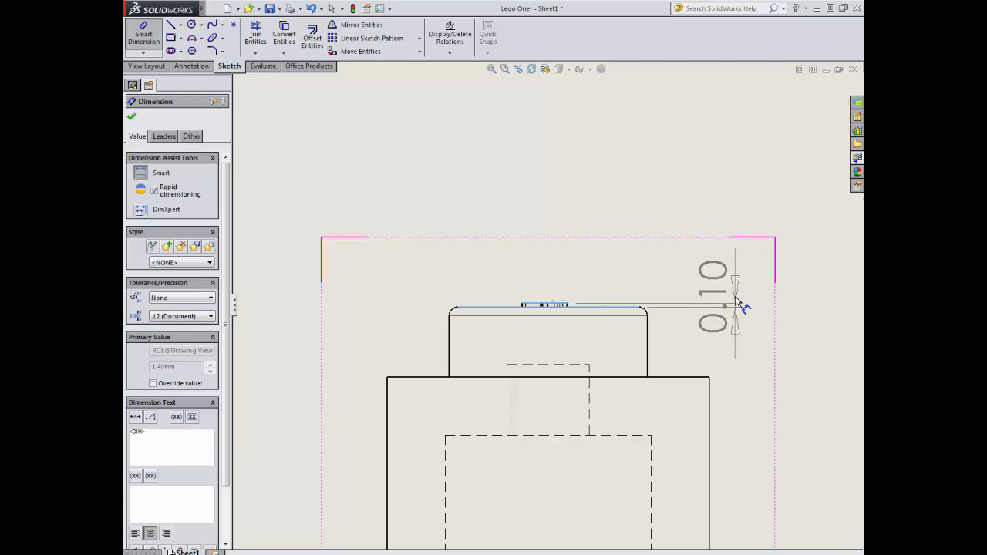
{"action": "left_click", "coordinate": [739, 303]}
{"action": "scroll", "coordinate": [474, 337], "scroll_direction": "up", "scroll_amount": 3}
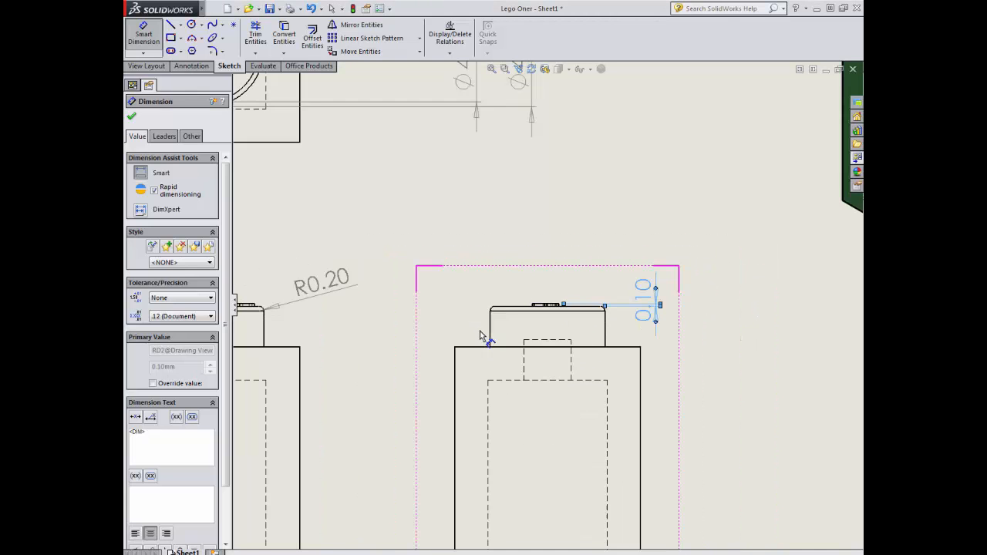
{"action": "left_click", "coordinate": [504, 309]}
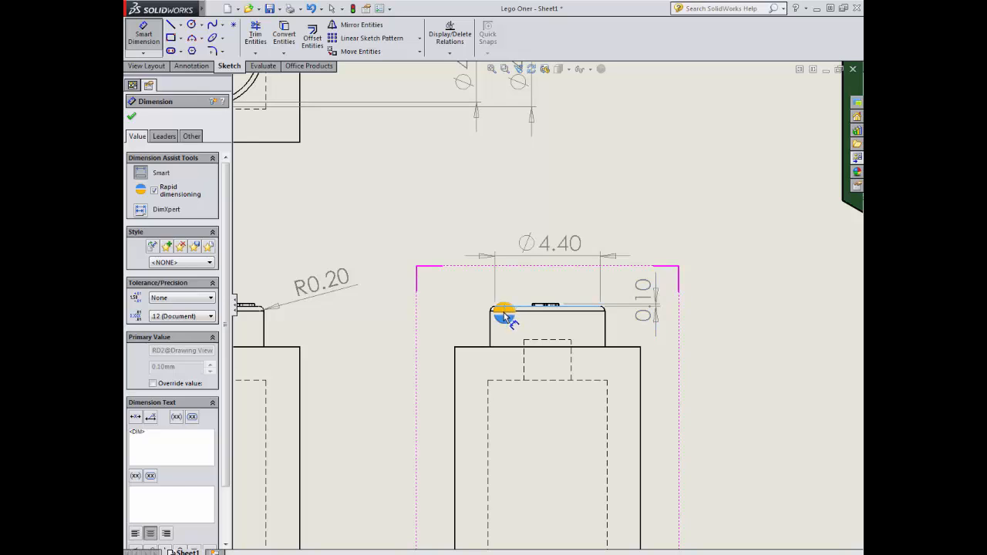
{"action": "left_click", "coordinate": [503, 314]}
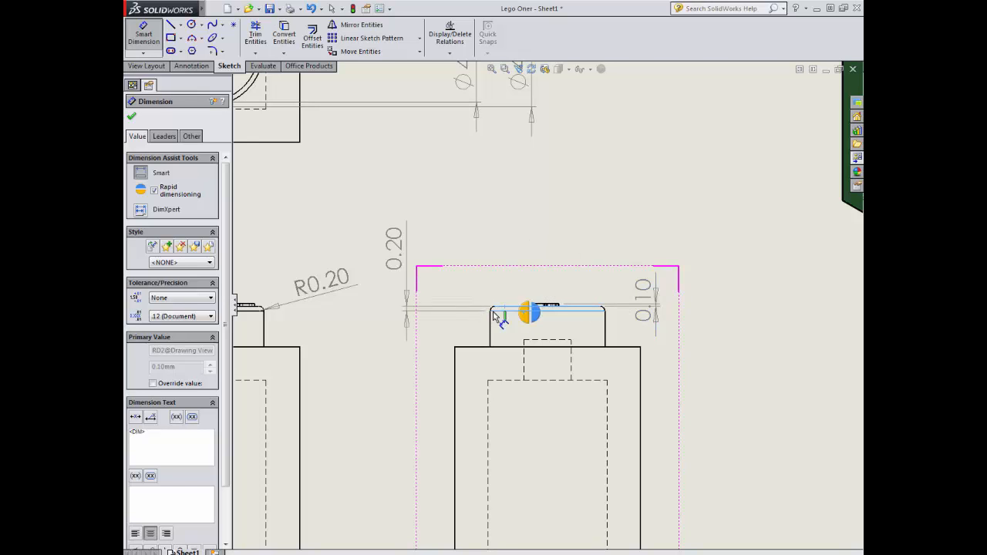
{"action": "left_click", "coordinate": [452, 317]}
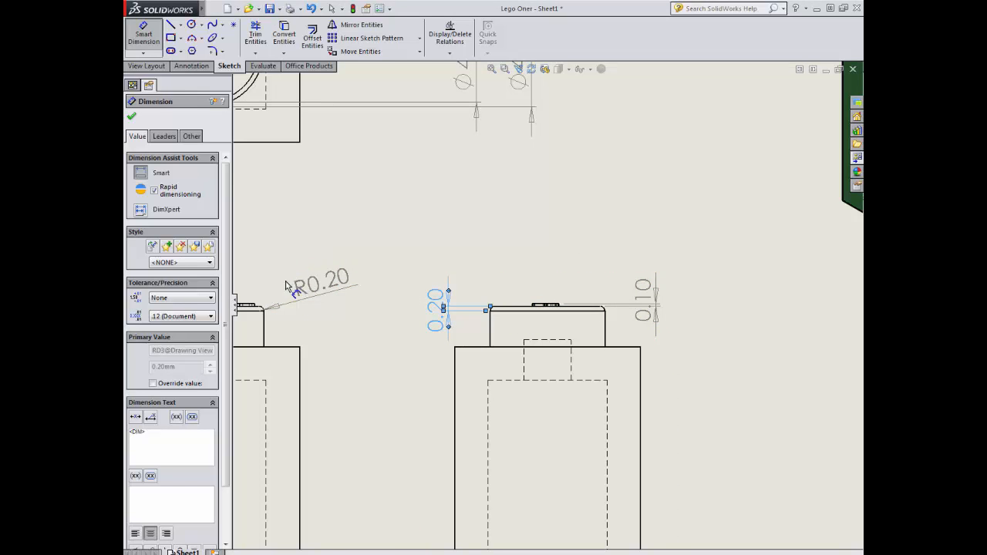
{"action": "key", "text": "Delete"}
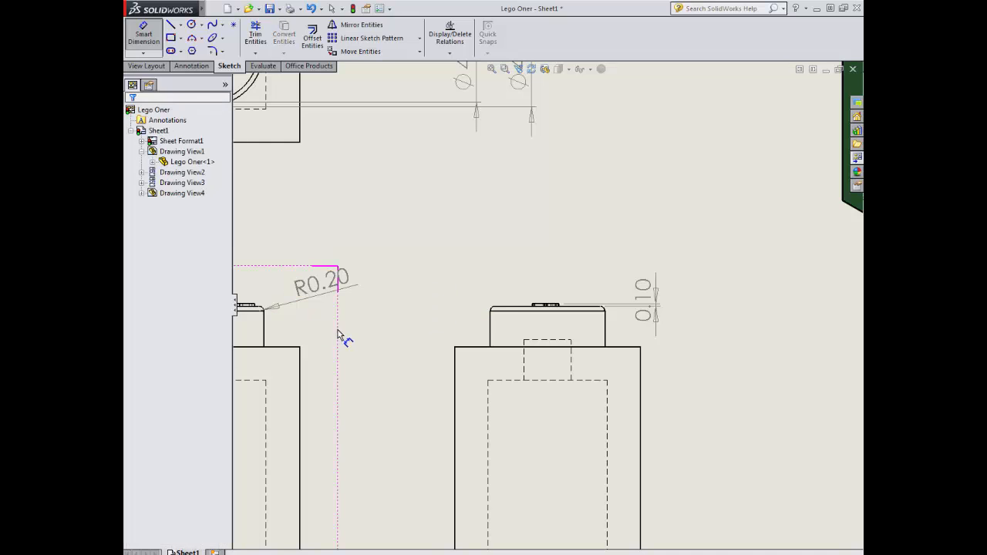
Step: Dimension the stud's height in the side view from its top face to the brick's top edge, beside the stud
{"action": "left_click", "coordinate": [505, 307]}
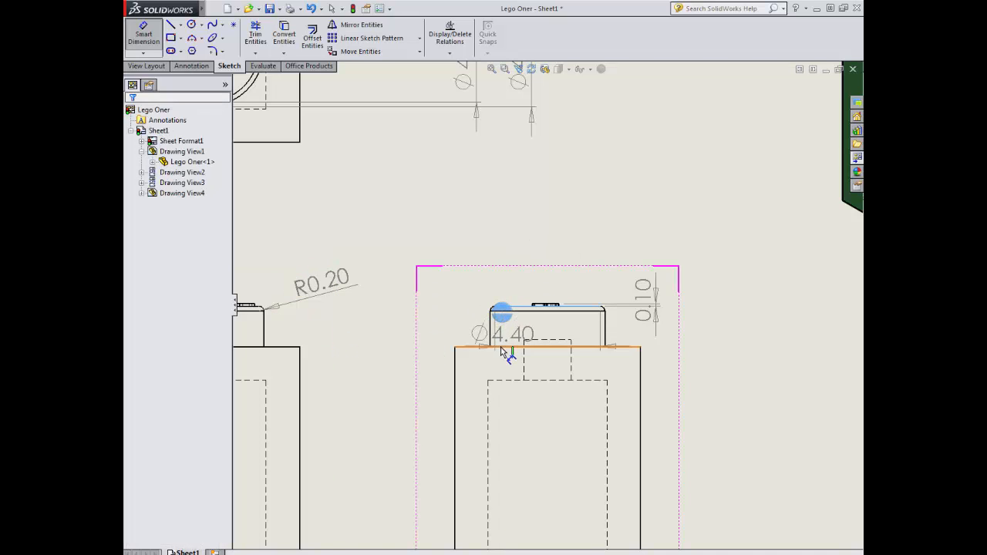
{"action": "left_click", "coordinate": [506, 347]}
{"action": "left_click", "coordinate": [403, 336]}
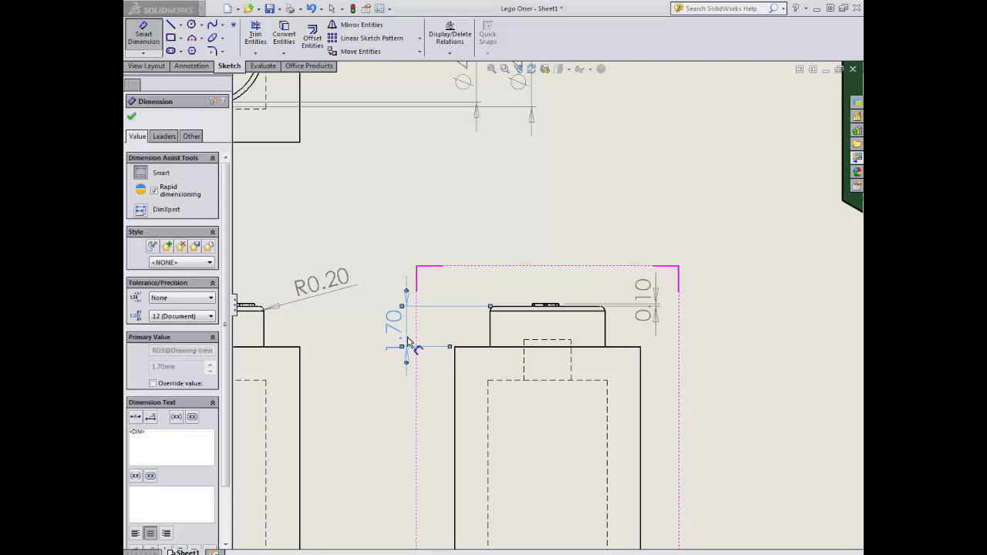
{"action": "scroll", "coordinate": [426, 363], "scroll_direction": "down", "scroll_amount": 5}
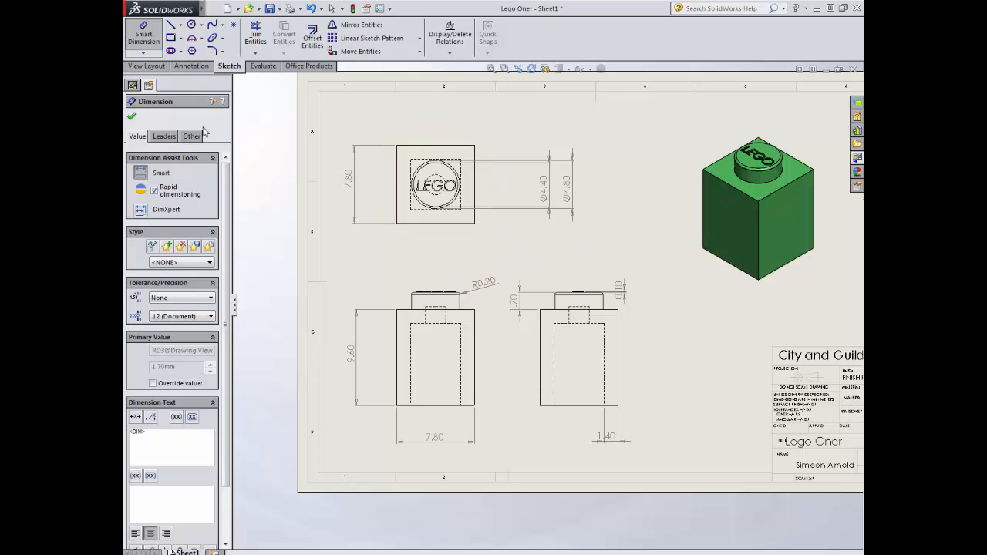
{"action": "left_click", "coordinate": [131, 117]}
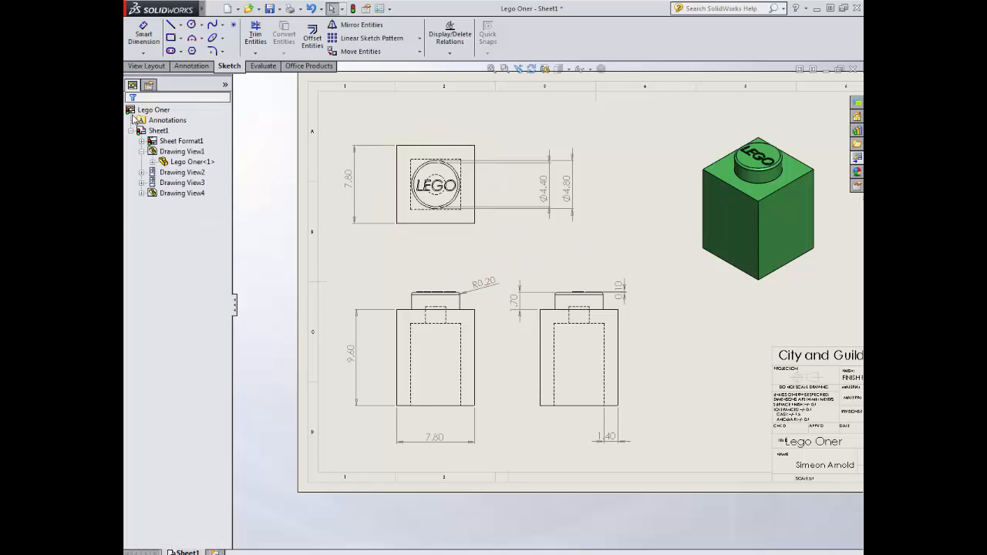
Step: Add vertical centerlines to the front and side views, midway between each brick's outer side edges
{"action": "left_click", "coordinate": [198, 68]}
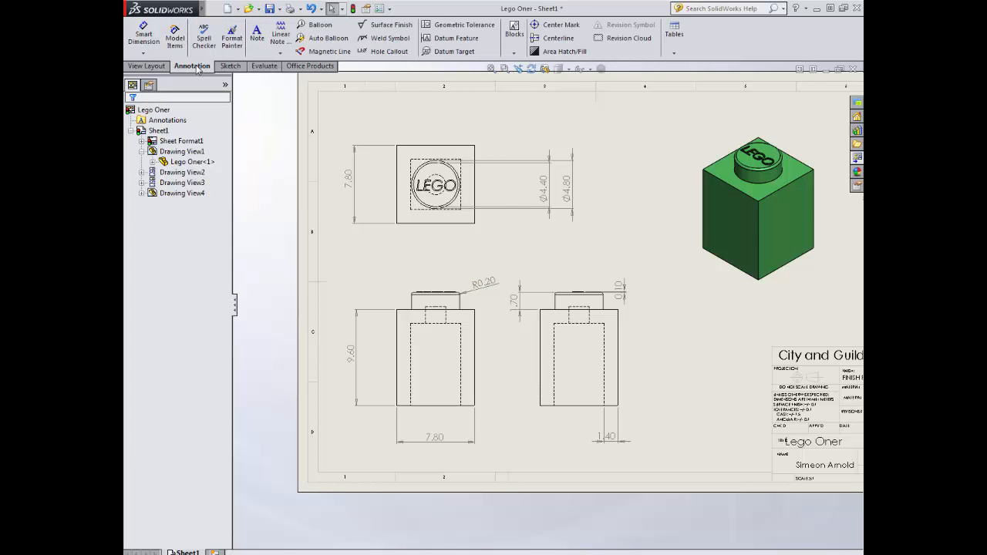
{"action": "left_click", "coordinate": [556, 38]}
{"action": "scroll", "coordinate": [450, 308], "scroll_direction": "down", "scroll_amount": 3}
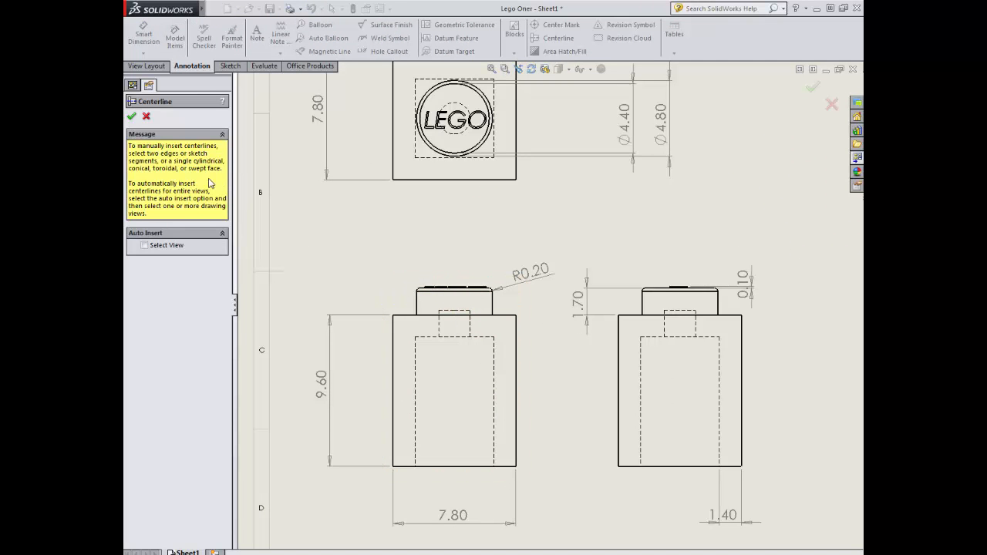
{"action": "left_click", "coordinate": [517, 394]}
{"action": "left_click", "coordinate": [619, 393]}
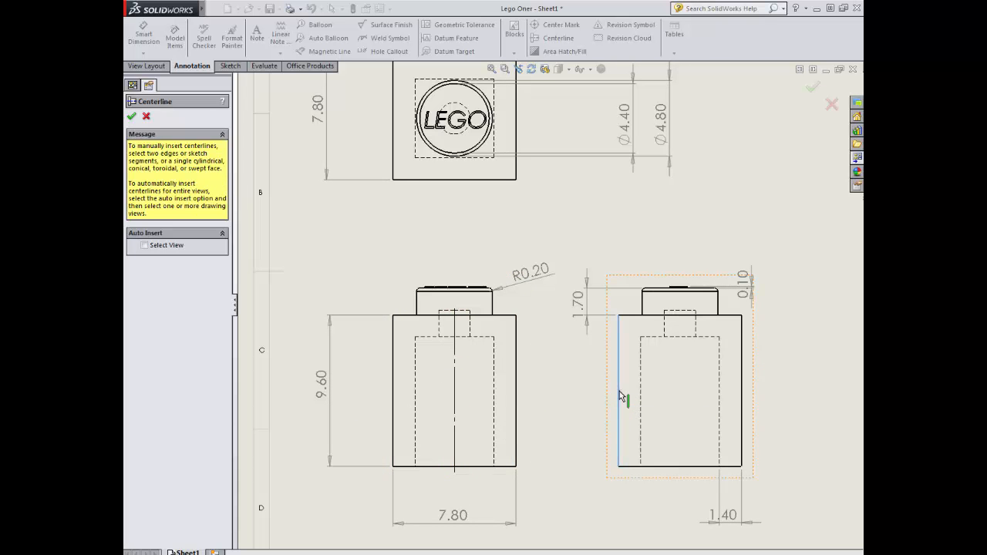
{"action": "left_click", "coordinate": [742, 393]}
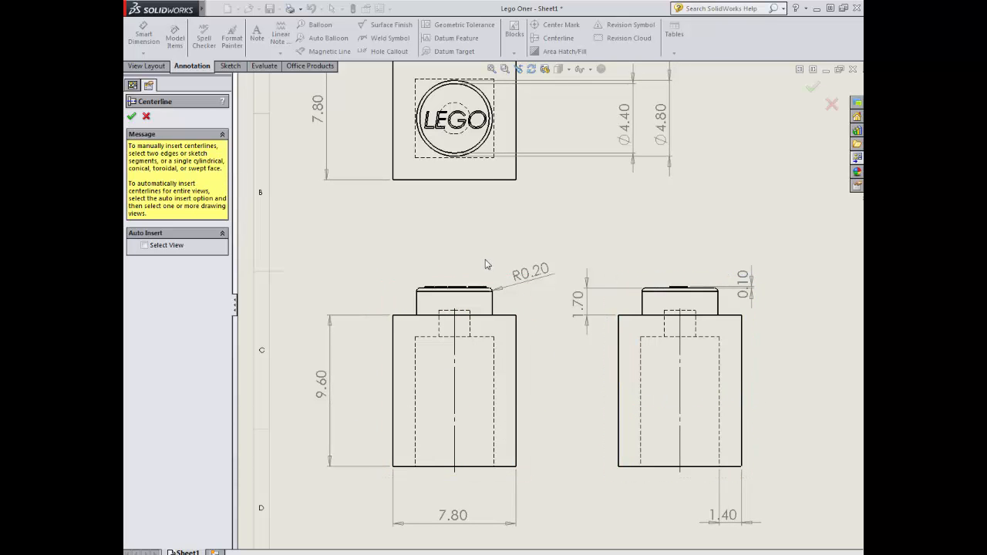
Step: Add vertical and horizontal centerlines to the top view, midway between opposite edges of the square outline
{"action": "key", "text": "f"}
{"action": "scroll", "coordinate": [500, 223], "scroll_direction": "up", "scroll_amount": 4}
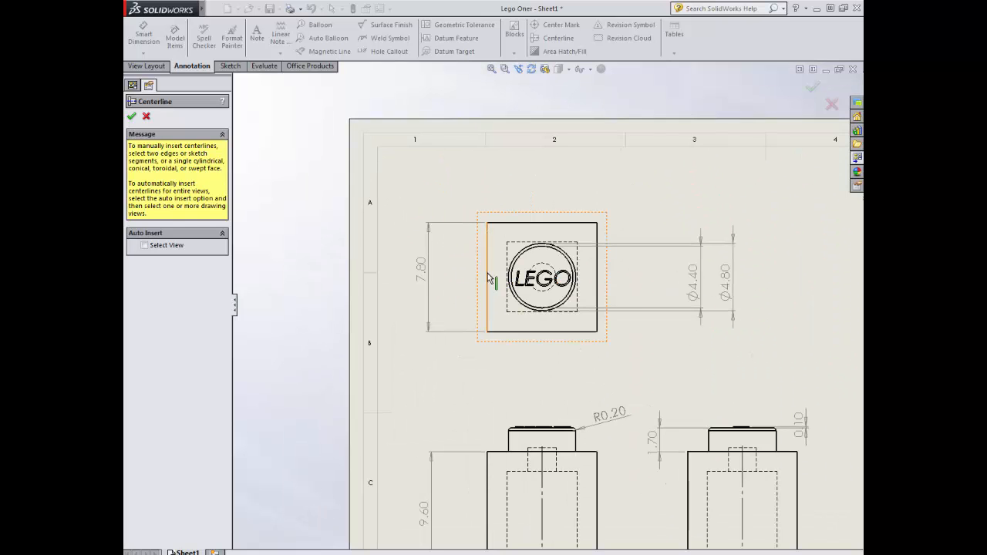
{"action": "left_click", "coordinate": [488, 274]}
{"action": "left_click", "coordinate": [598, 283]}
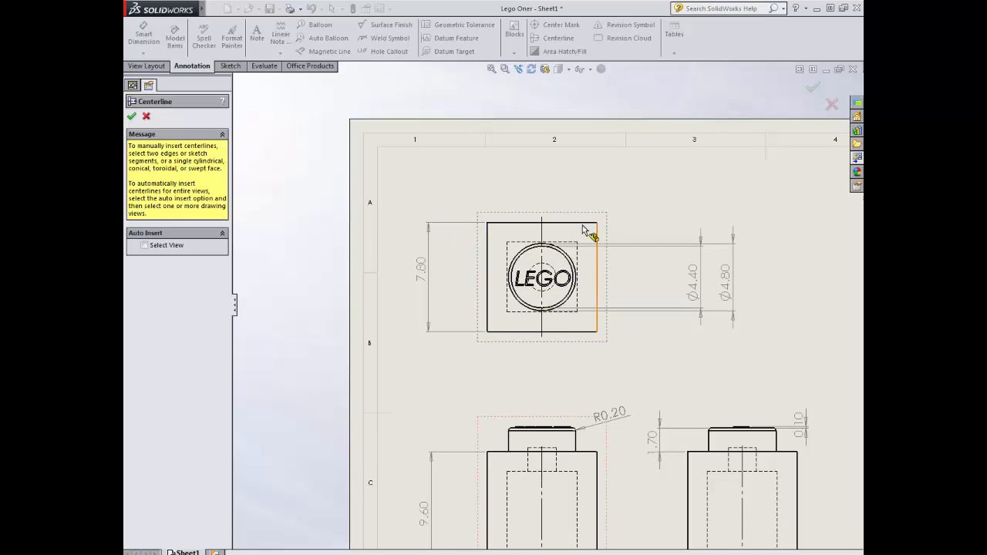
{"action": "left_click", "coordinate": [569, 223]}
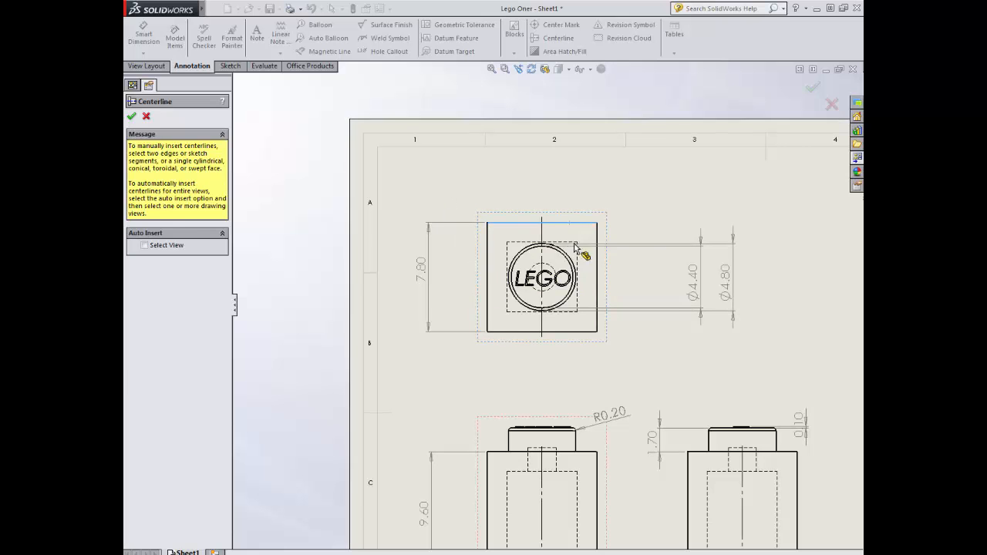
{"action": "left_click", "coordinate": [569, 332]}
{"action": "scroll", "coordinate": [540, 379], "scroll_direction": "up", "scroll_amount": 3}
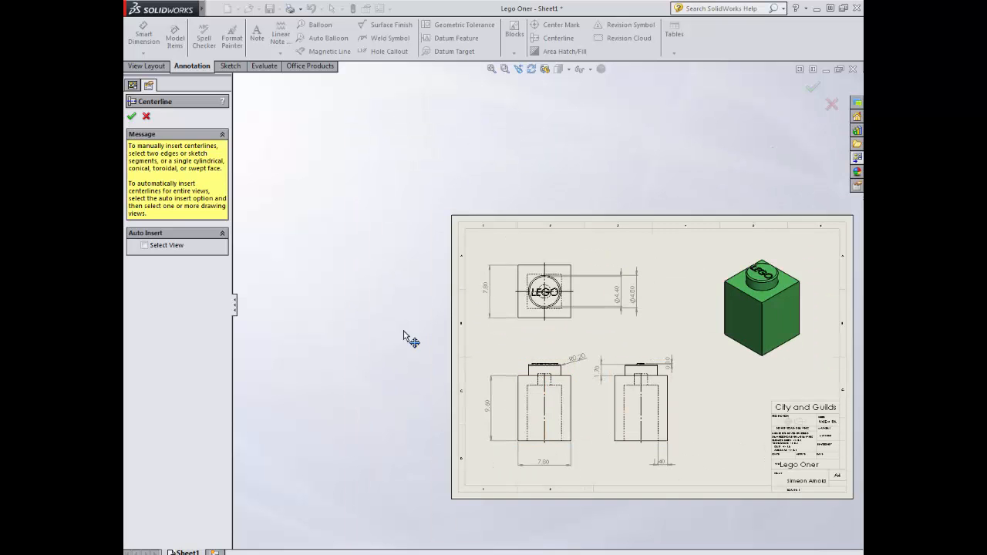
{"action": "left_click", "coordinate": [131, 116]}
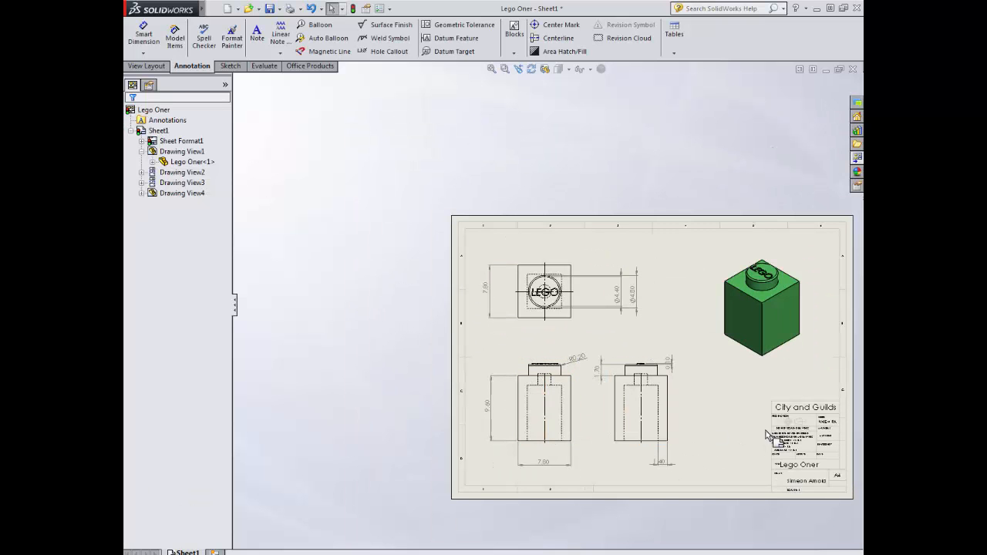
Step: Open the sheet format for editing and change the title block's finish note to 1.6 RA
{"action": "scroll", "coordinate": [771, 443], "scroll_direction": "down", "scroll_amount": 5}
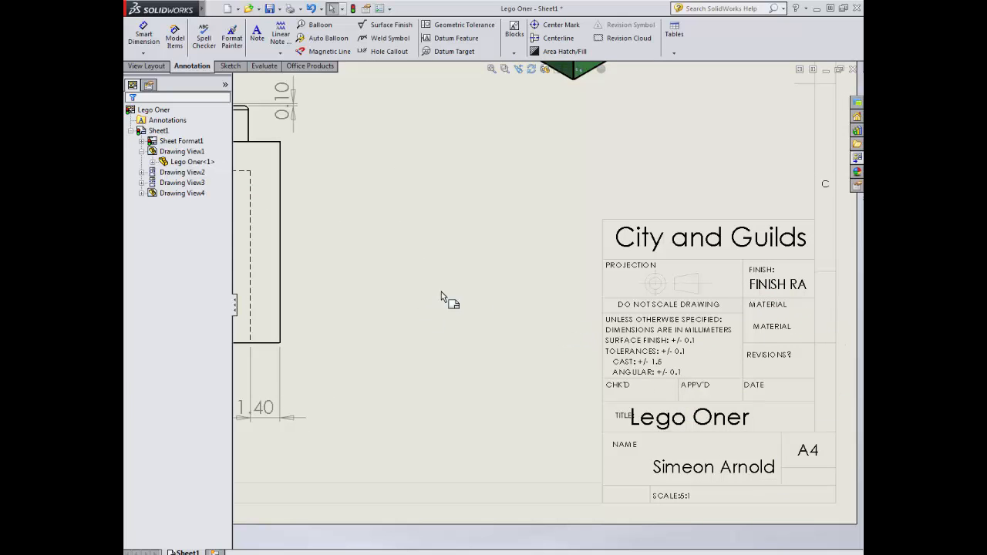
{"action": "right_click", "coordinate": [477, 297]}
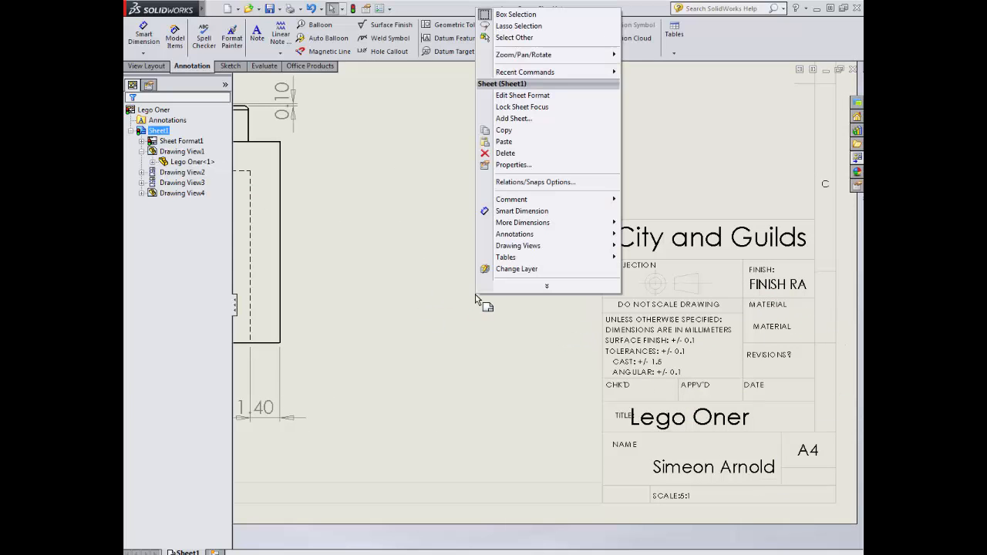
{"action": "left_click", "coordinate": [523, 95]}
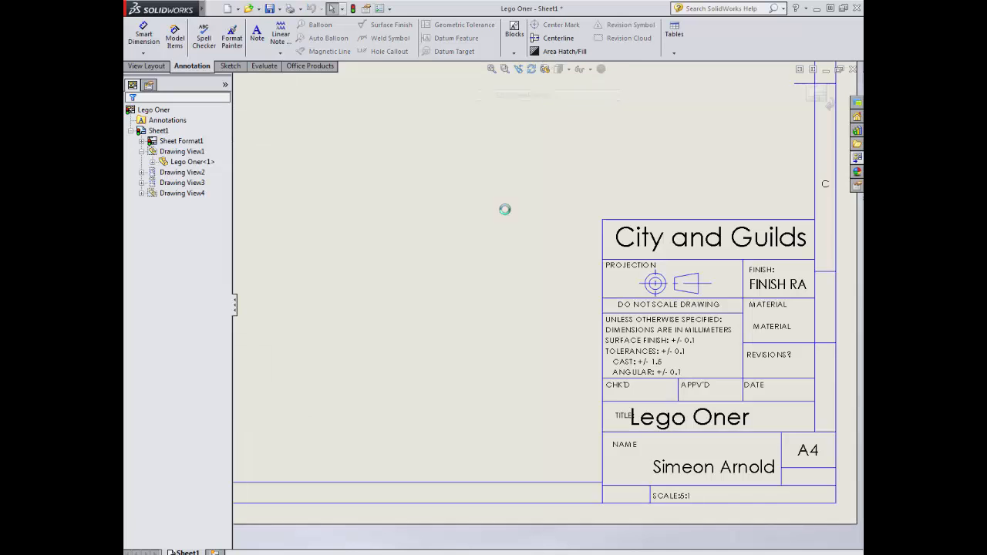
{"action": "double_click", "coordinate": [767, 285]}
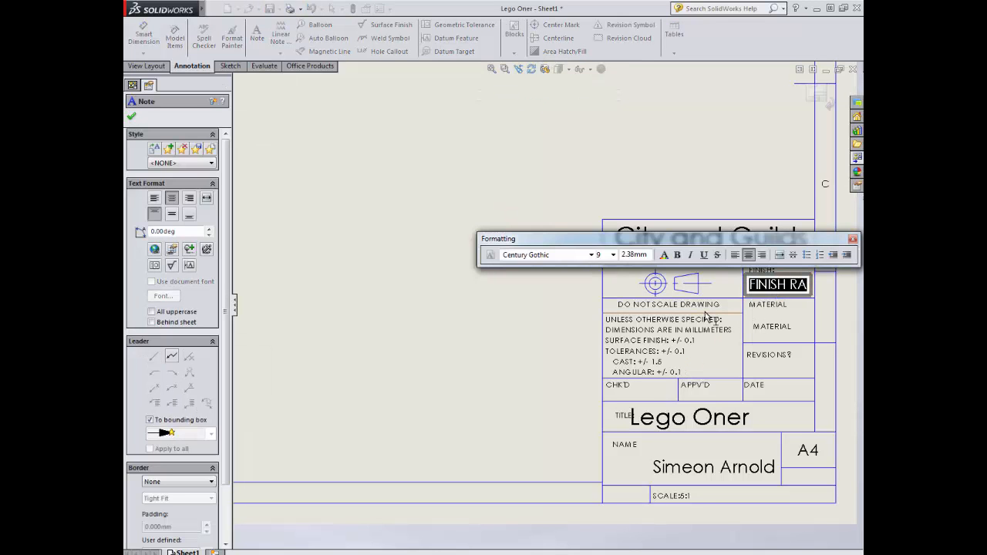
{"action": "type", "text": "1.6"}
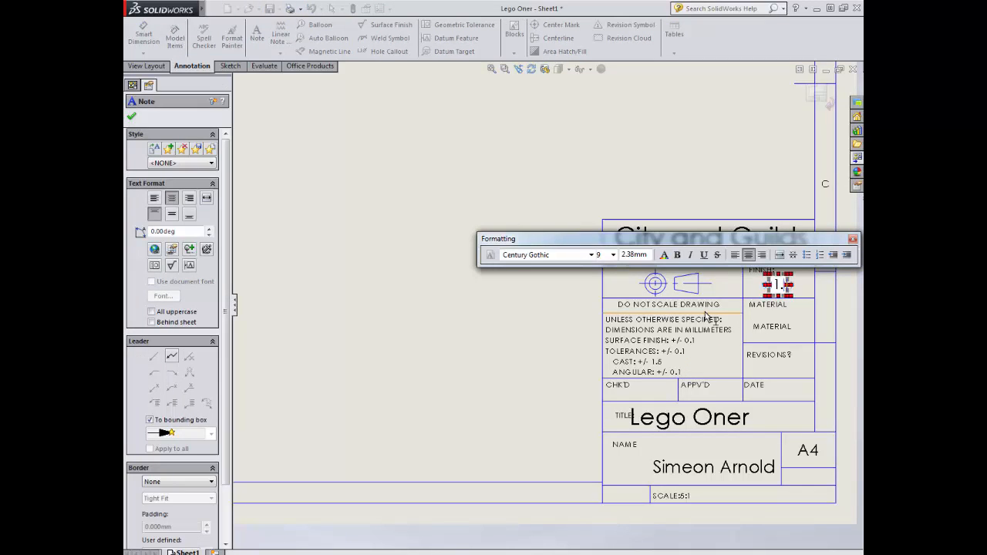
{"action": "type", "text": " RA"}
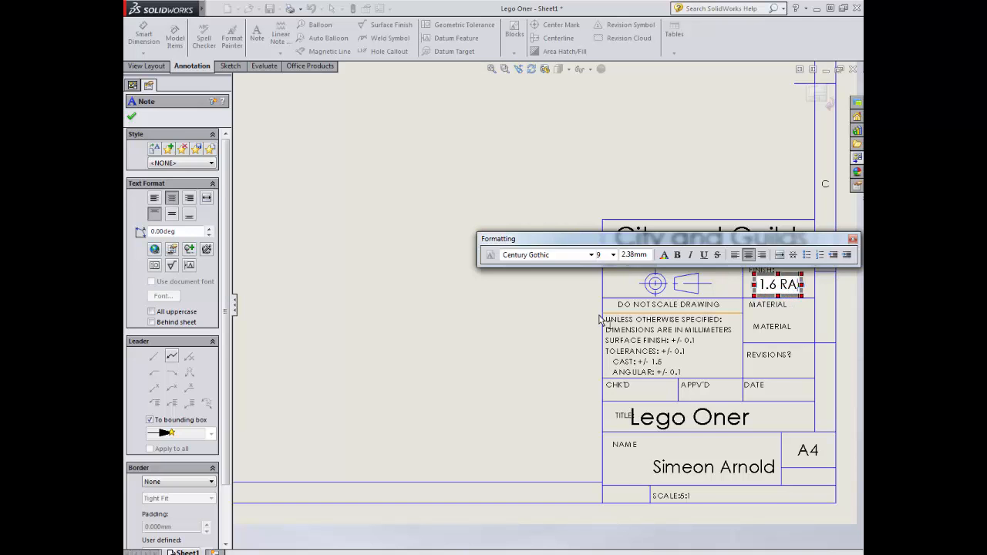
{"action": "left_click", "coordinate": [515, 322]}
Step: Change the material note in the title block to Polystyrene
{"action": "double_click", "coordinate": [781, 327]}
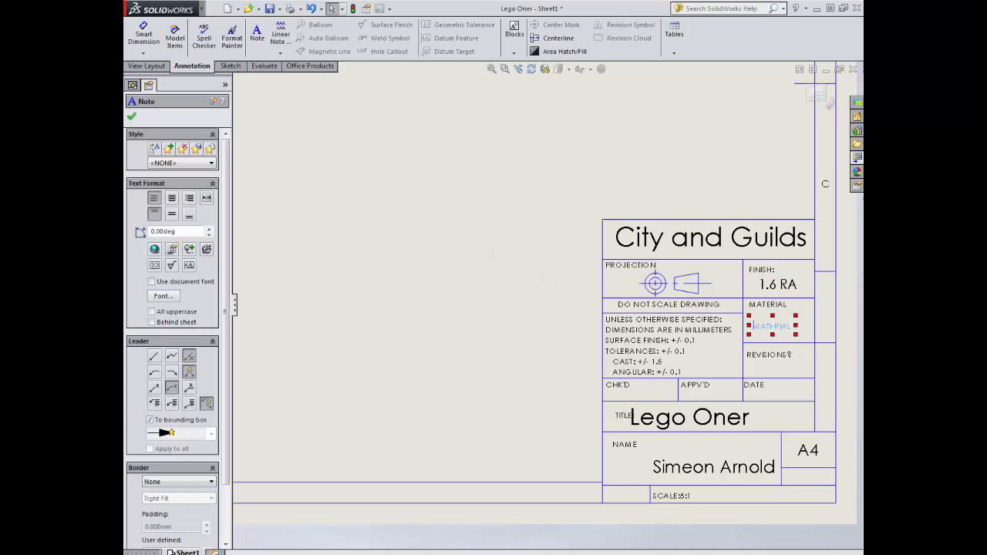
{"action": "type", "text": "Pol"}
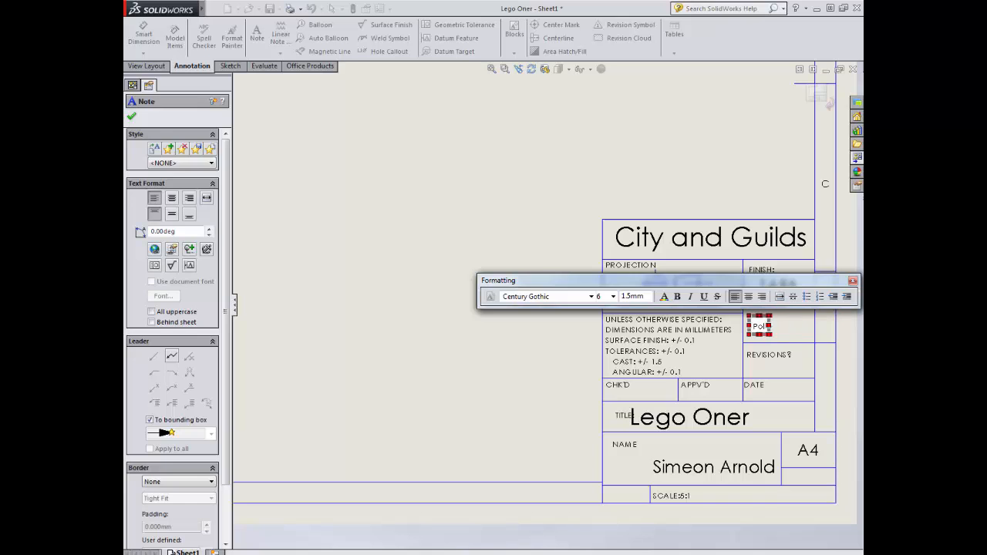
{"action": "type", "text": "ystyrene"}
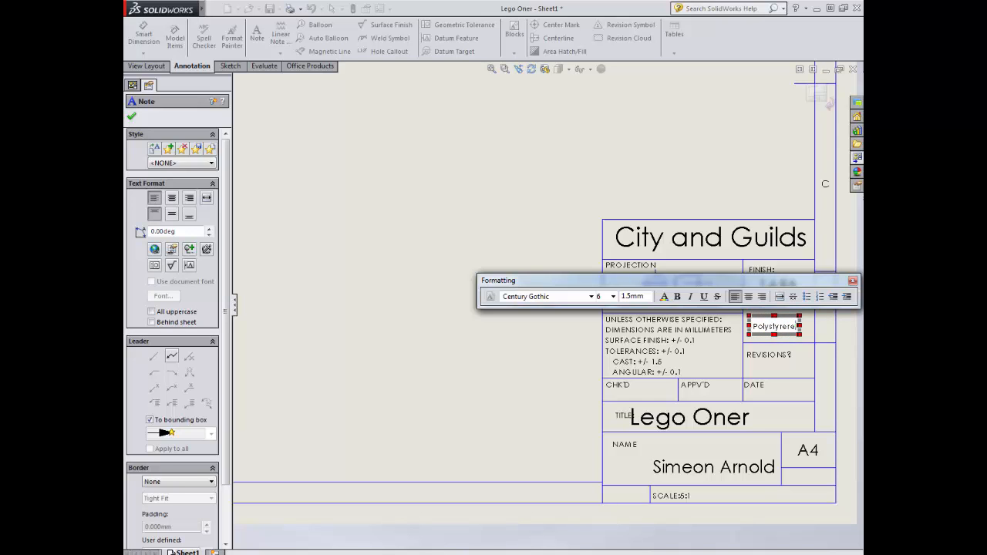
{"action": "key", "text": "BackSpace"}
{"action": "key", "text": "BackSpace"}
{"action": "type", "text": "ne"}
{"action": "left_click", "coordinate": [544, 381]}
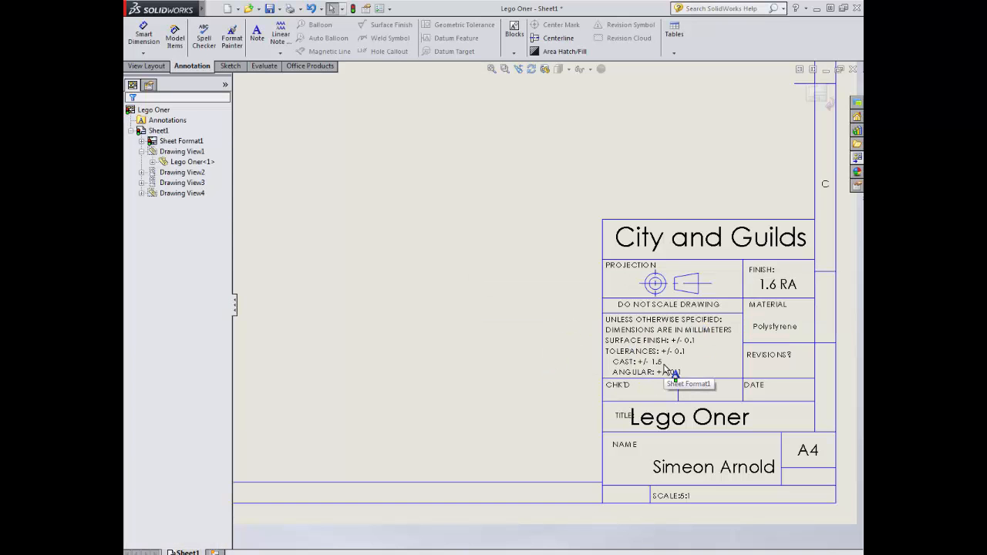
Step: Move the drawing title clear of the TITLE label and change its text to Single Stud
{"action": "left_click", "coordinate": [684, 422]}
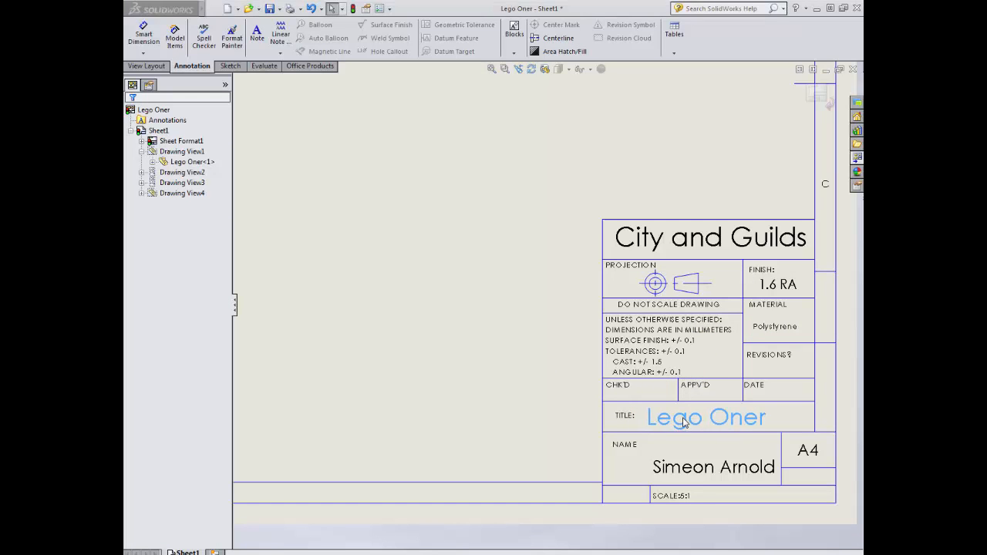
{"action": "double_click", "coordinate": [684, 422]}
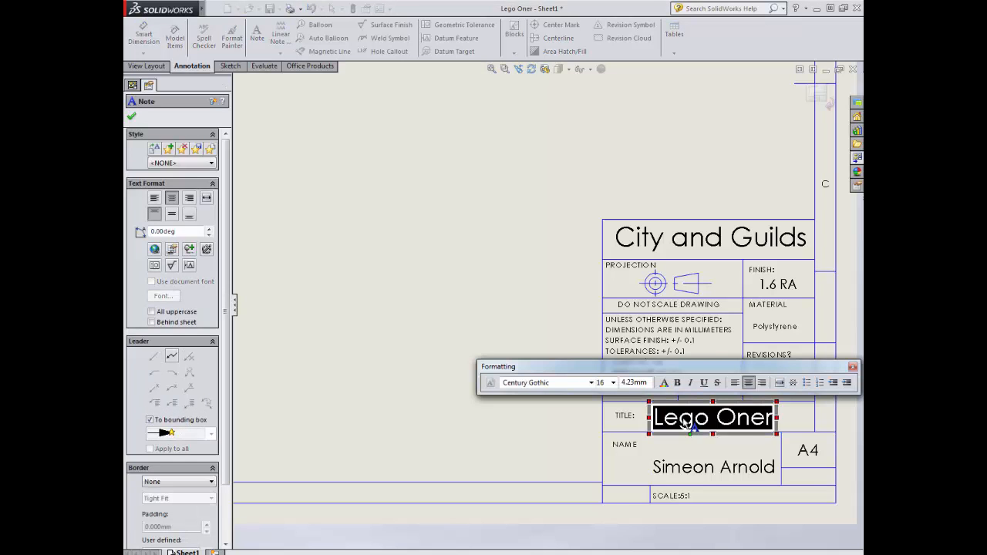
{"action": "type", "text": "S"}
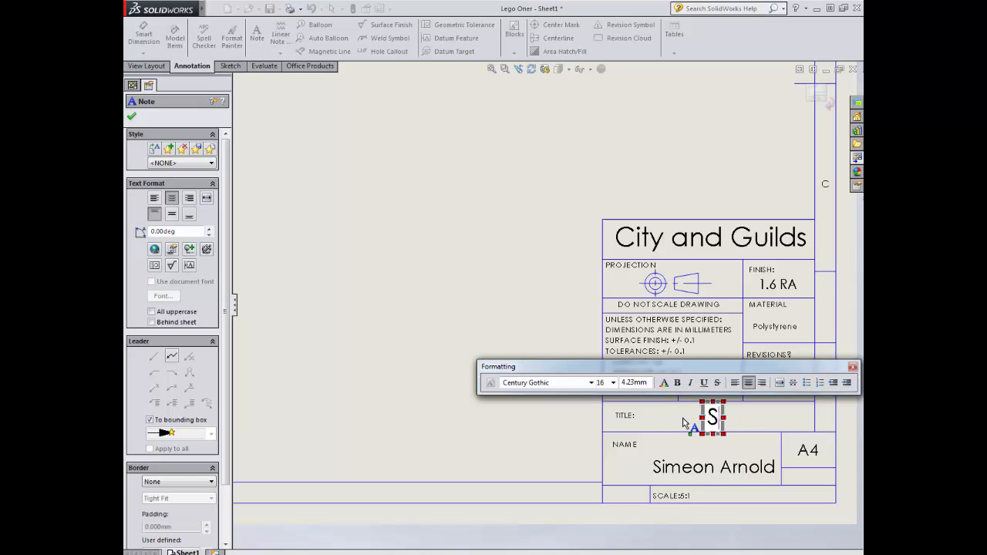
{"action": "type", "text": "ingle"}
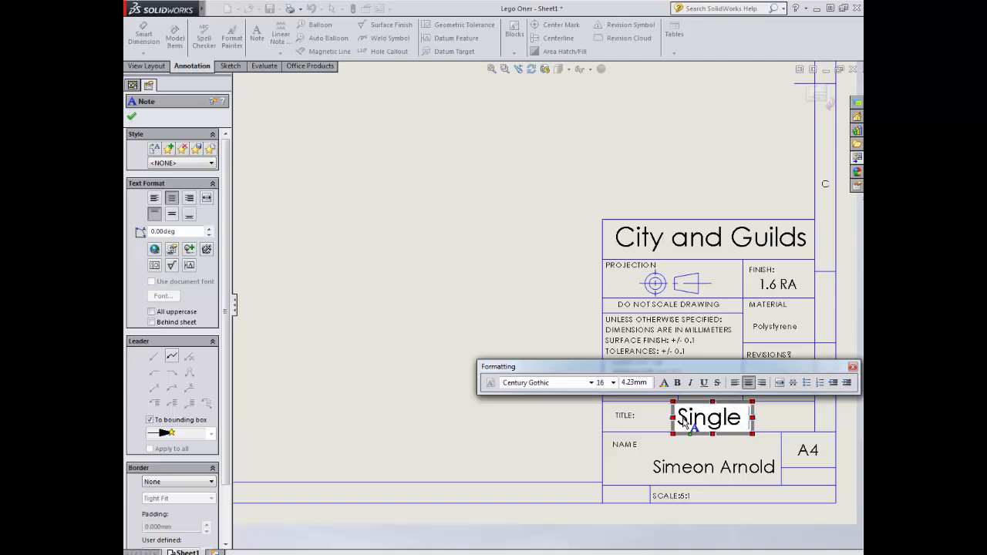
{"action": "type", "text": " Stud"}
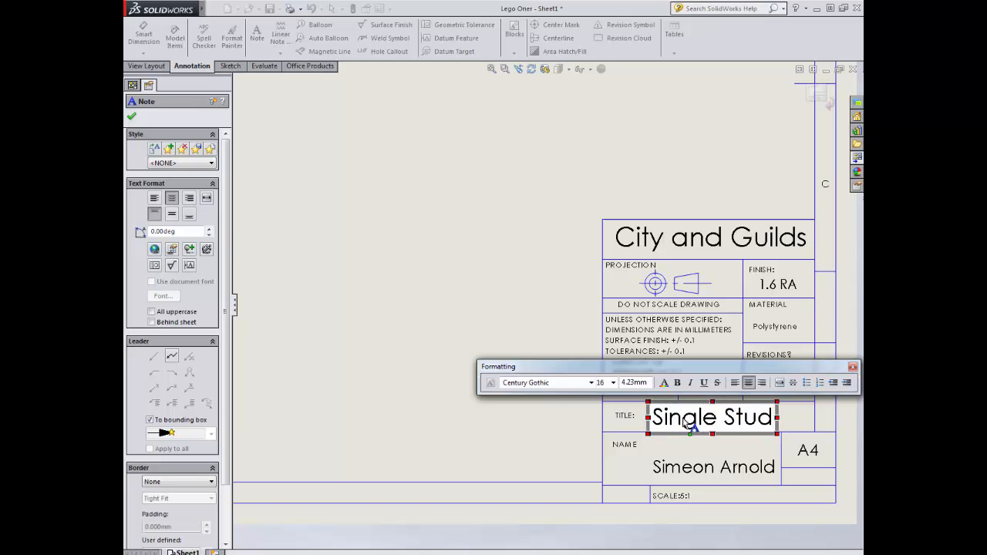
{"action": "left_click", "coordinate": [555, 451]}
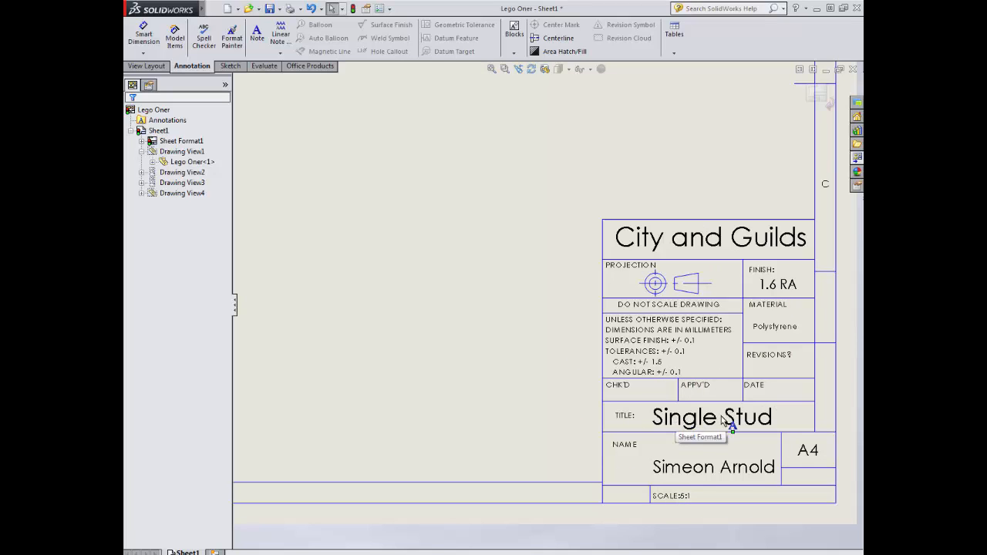
Step: Leave the sheet format and return to editing the drawing sheet
{"action": "right_click", "coordinate": [414, 342]}
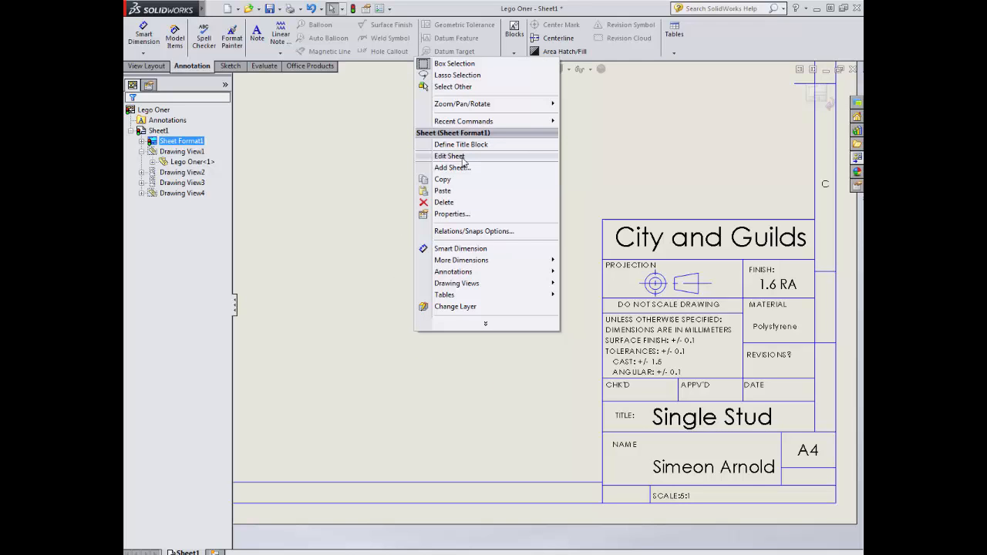
{"action": "left_click", "coordinate": [461, 156]}
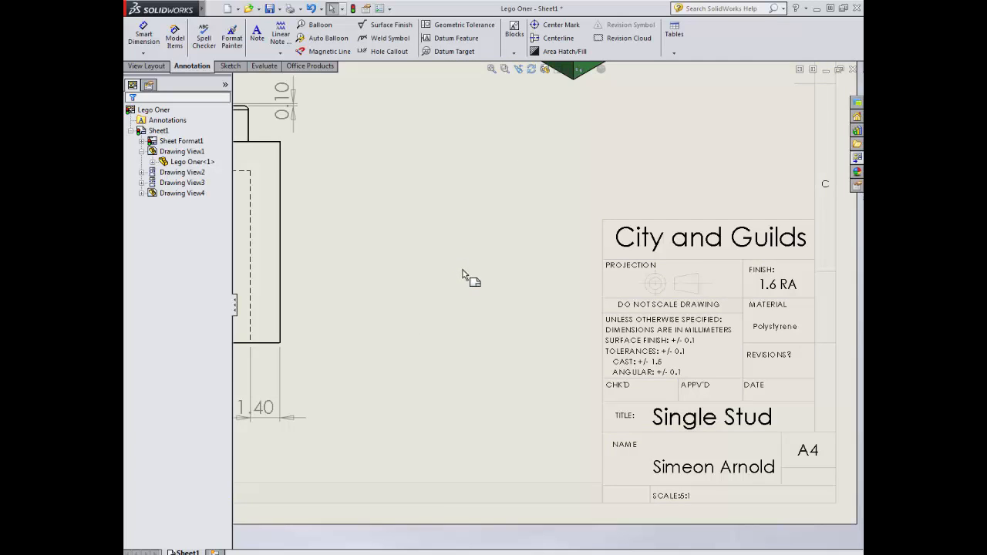
{"action": "scroll", "coordinate": [379, 253], "scroll_direction": "up", "scroll_amount": 2}
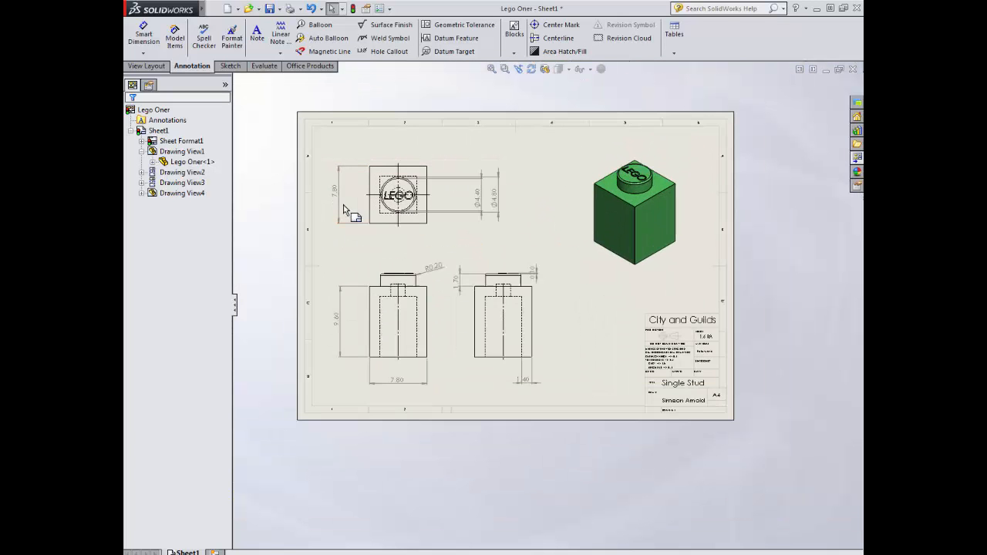
{"action": "scroll", "coordinate": [463, 255], "scroll_direction": "up", "scroll_amount": 1}
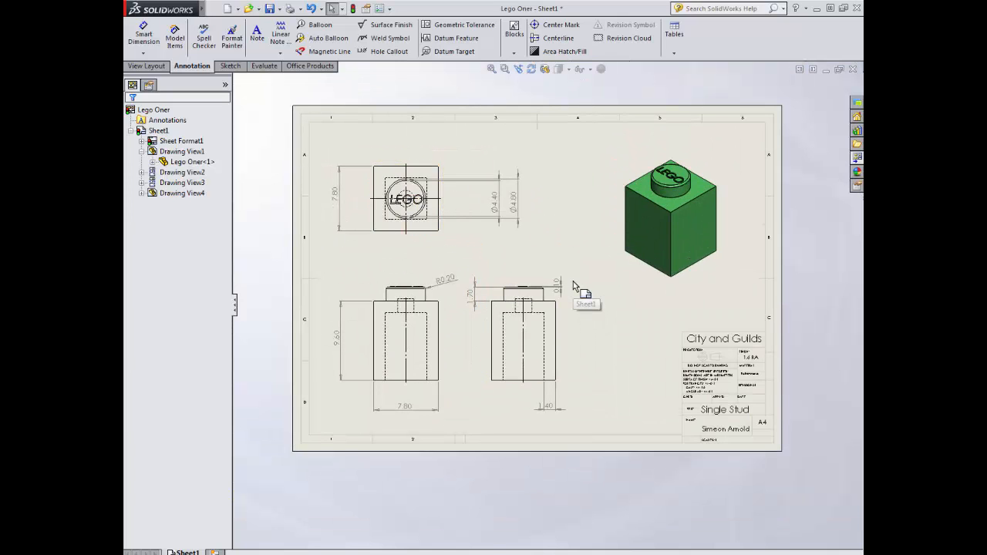